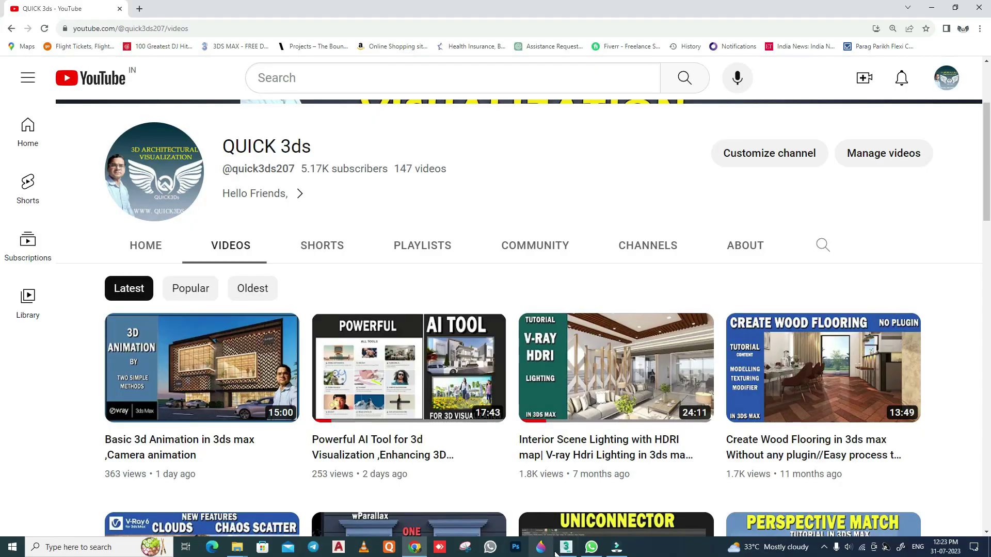
Switch to 3ds Max and close the V-Ray messages window.
mouse_move(565, 547)
left_click(563, 494)
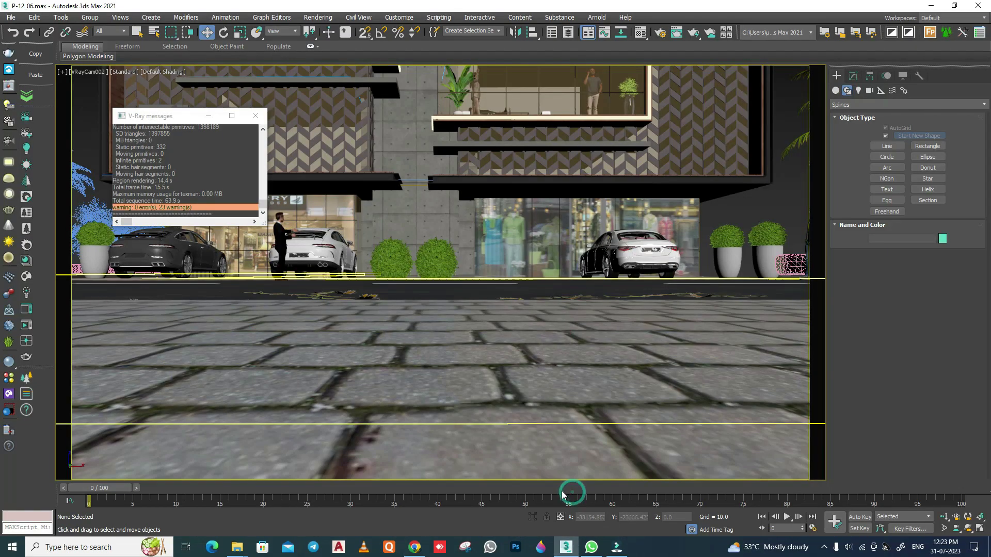
left_click(255, 115)
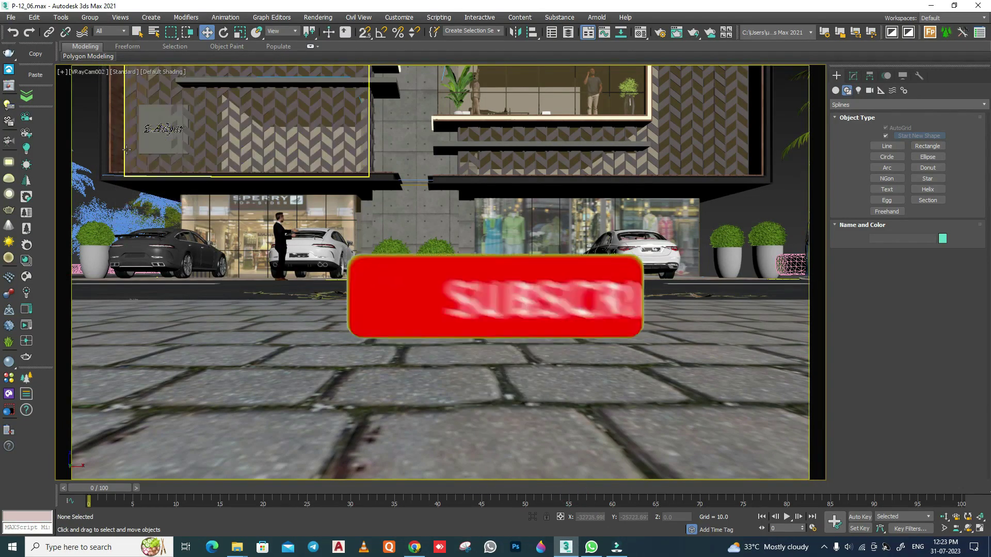
right_click(85, 136)
left_click(85, 136)
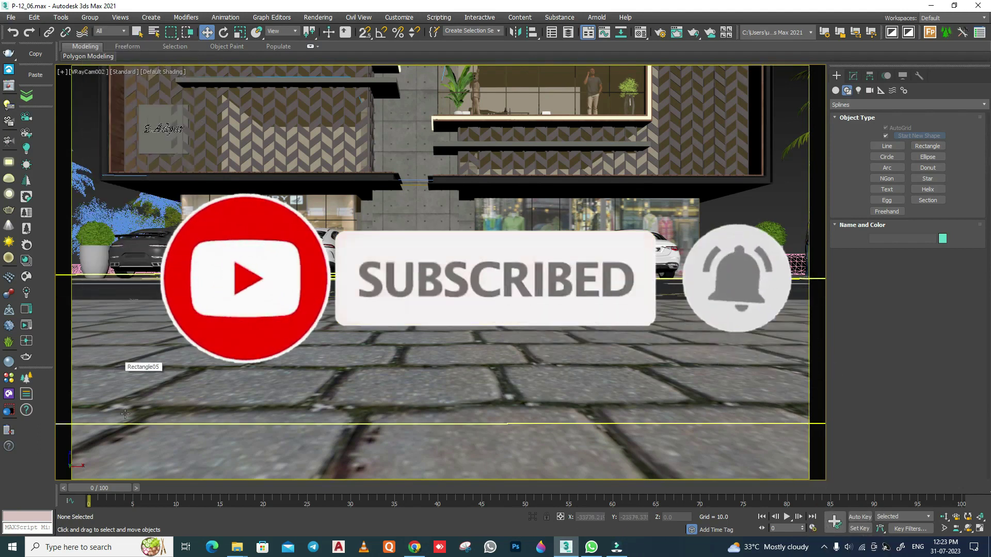
Scrub the timeline and play the camera animation in the VRayCam002 view, stopping playback near the end.
left_click_drag(100, 488, 548, 539)
left_click(785, 518)
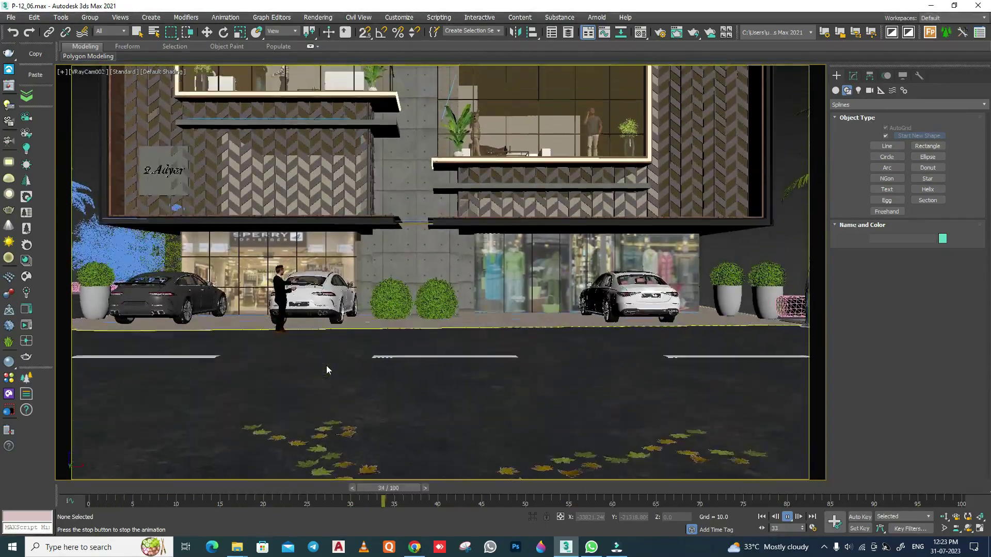
left_click(786, 517)
key("w")
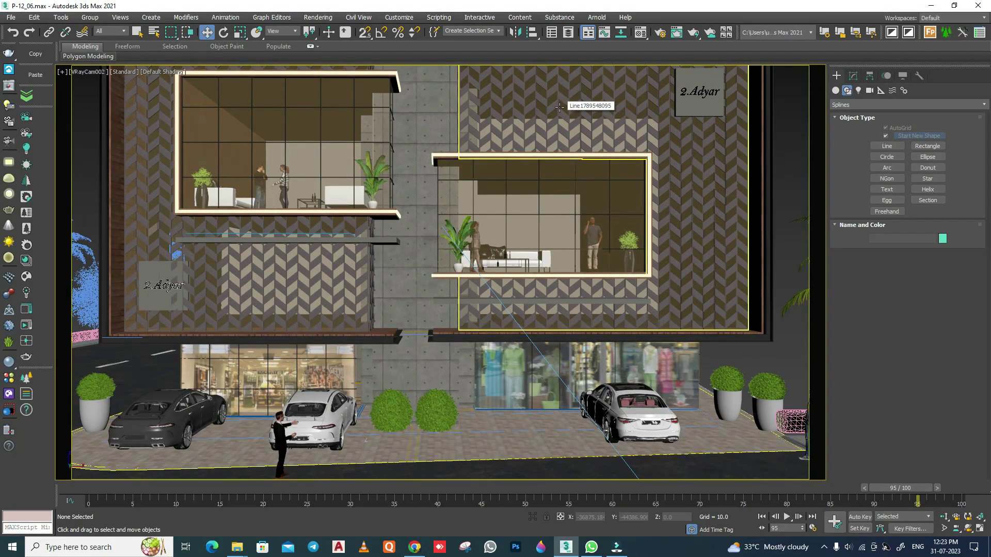
Open the render setup and choose the HDTV (video) output size preset.
left_click(660, 33)
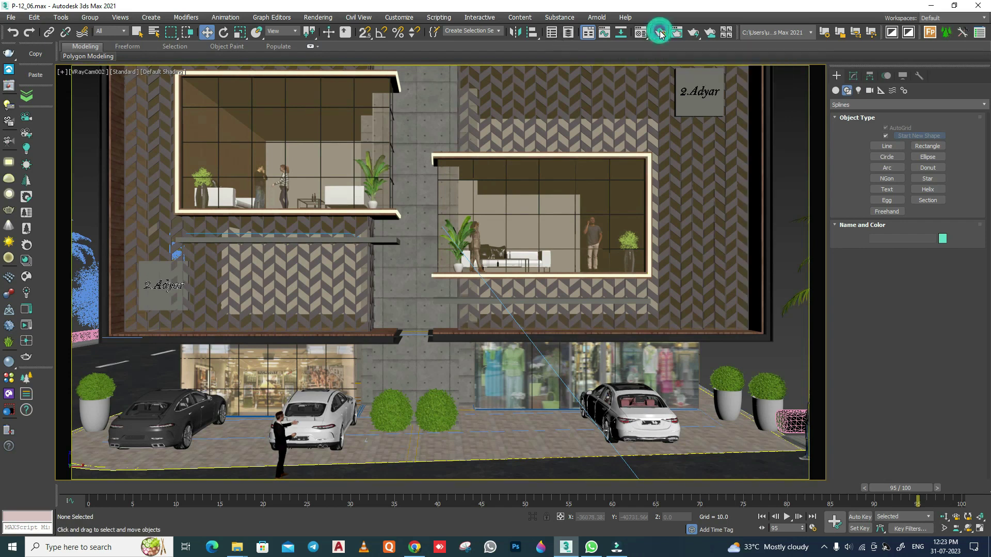
left_click_drag(265, 71, 444, 59)
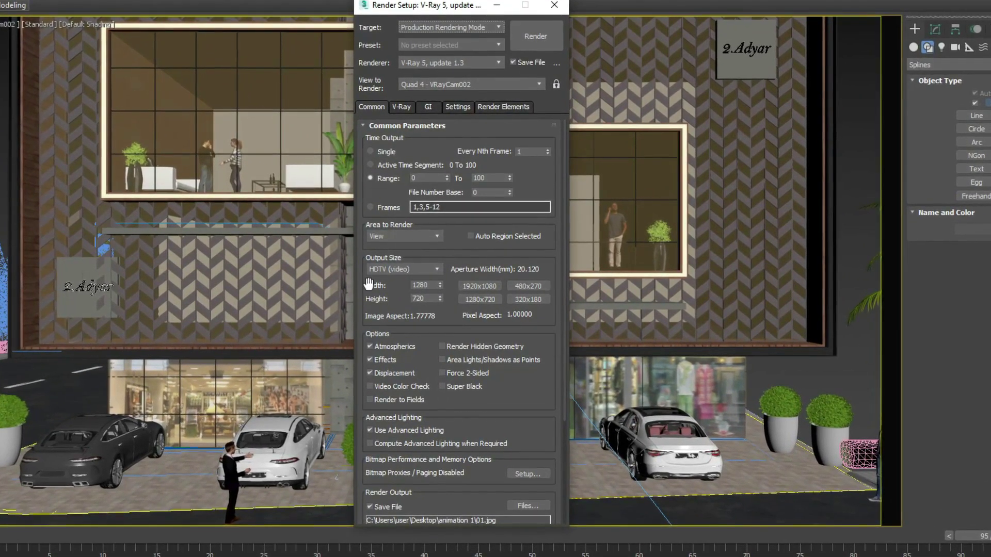
left_click(386, 269)
left_click(386, 270)
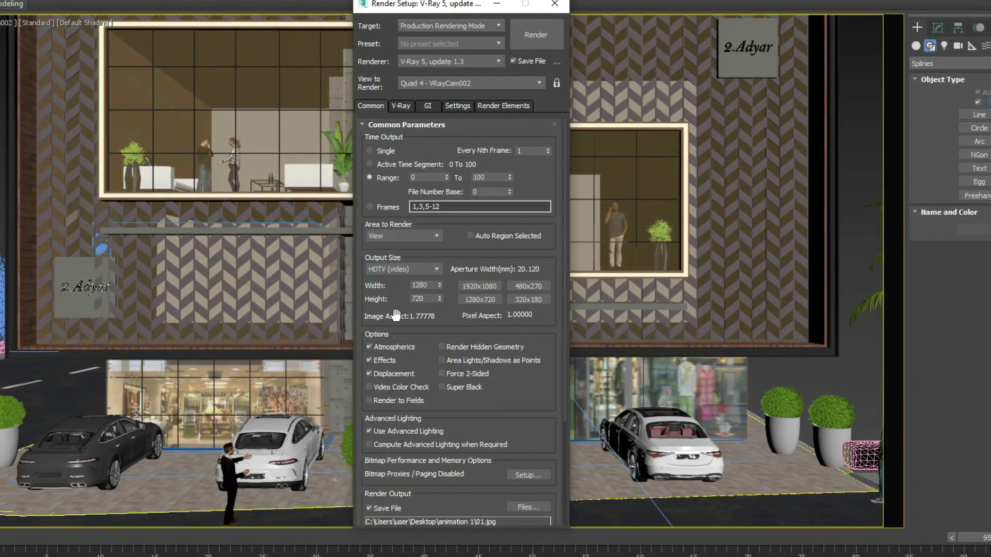
left_click(398, 268)
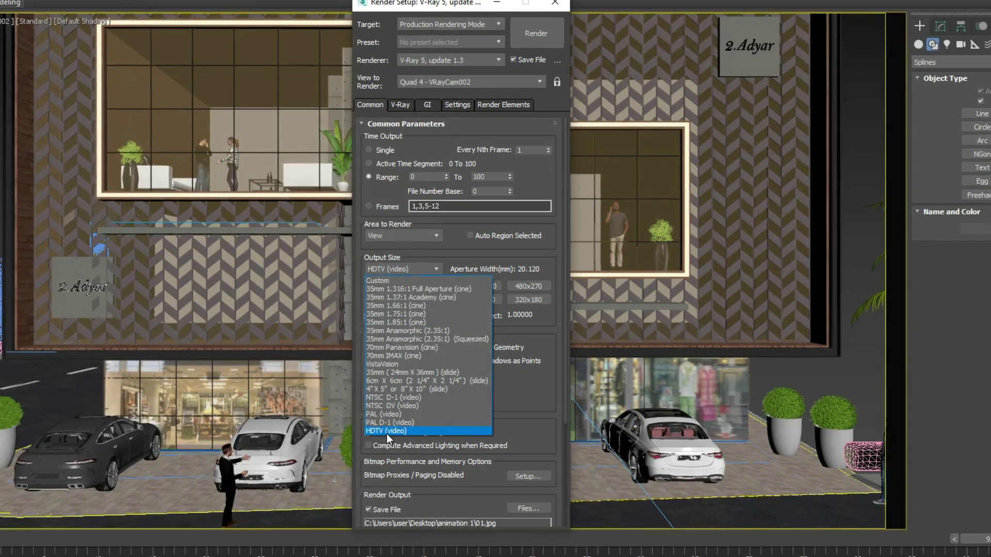
left_click(386, 432)
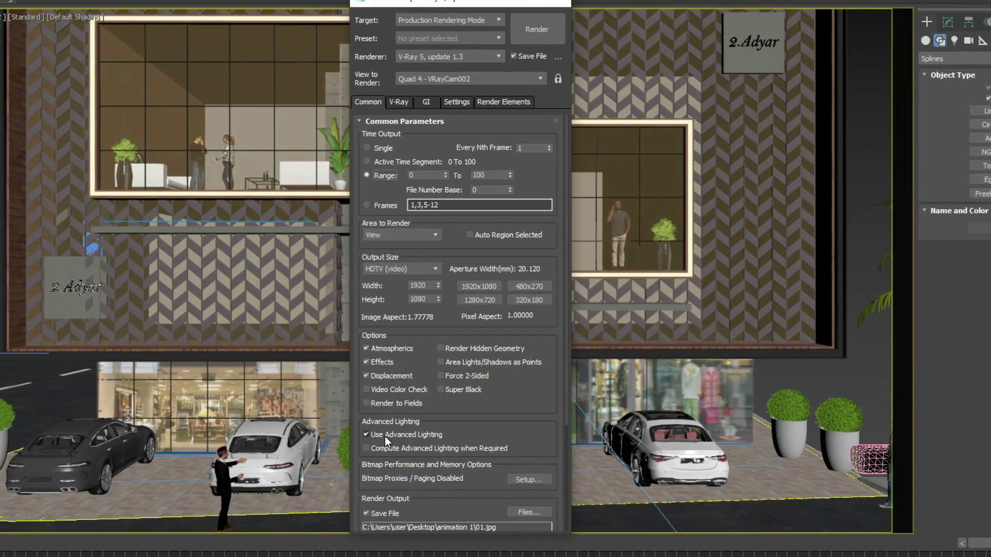
left_click(394, 270)
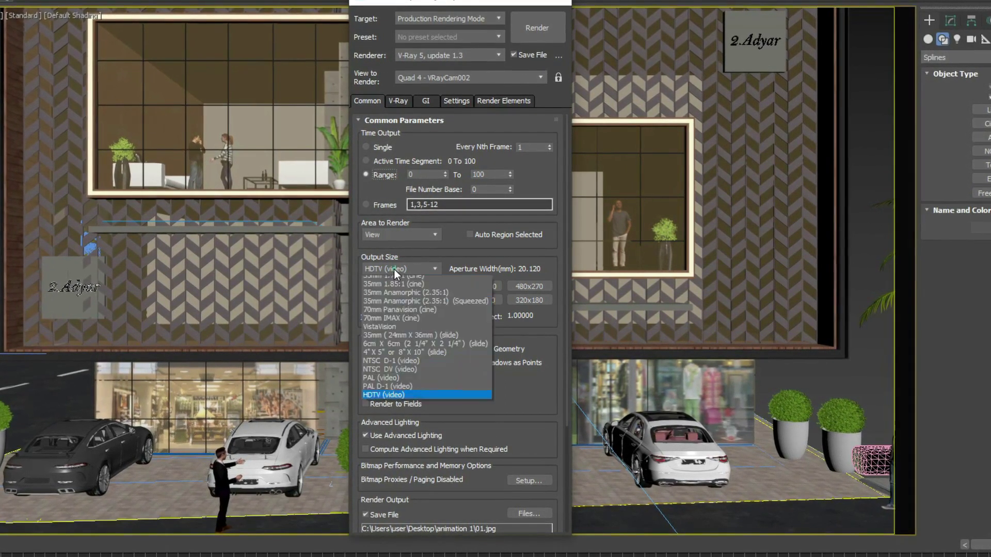
left_click(390, 435)
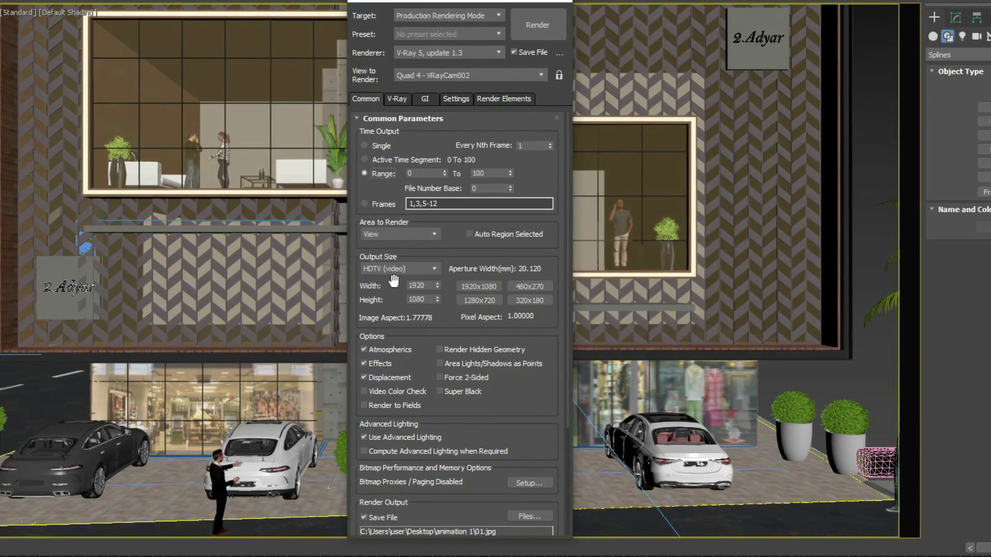
Try the Custom output size preset and its image aspect value, and return to HDTV (video).
left_click(397, 267)
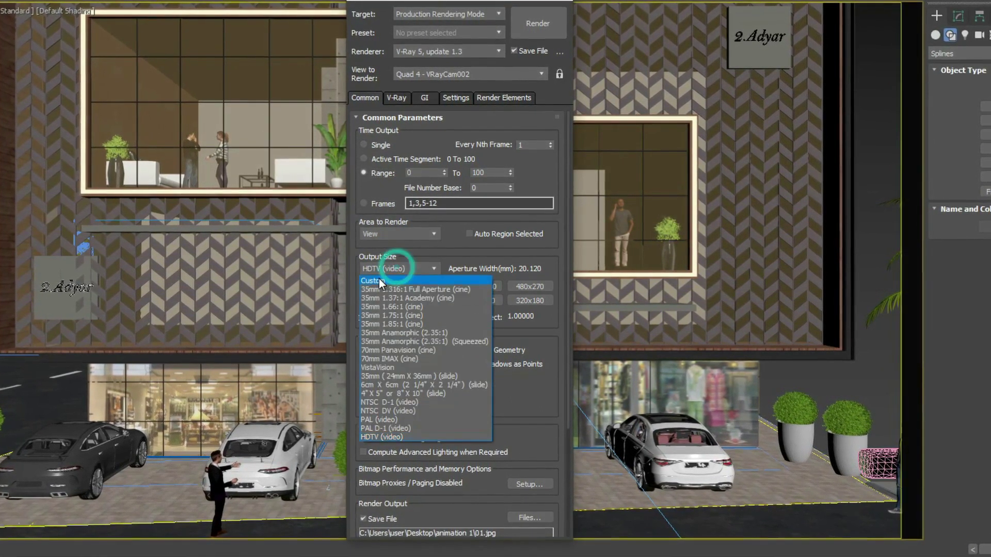
left_click(379, 280)
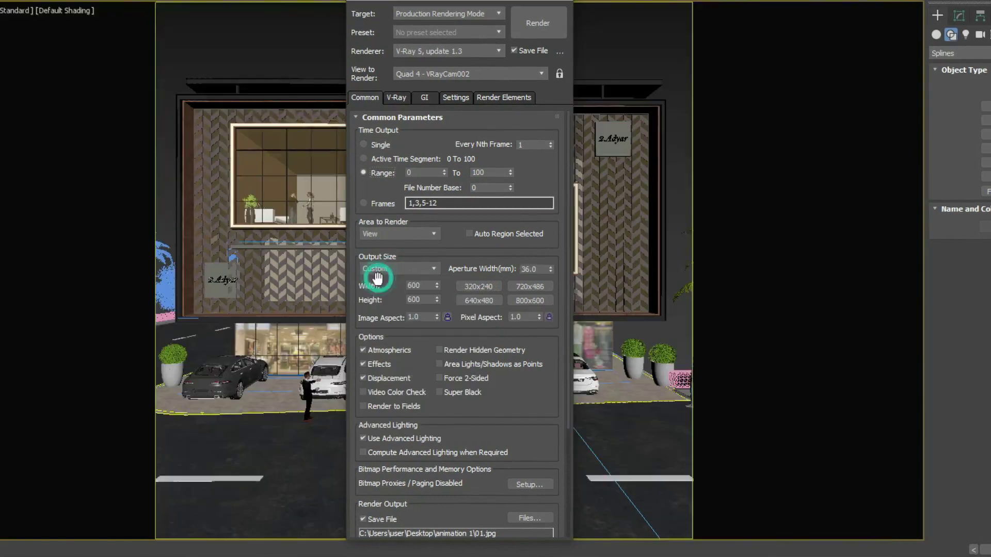
double_click(419, 318)
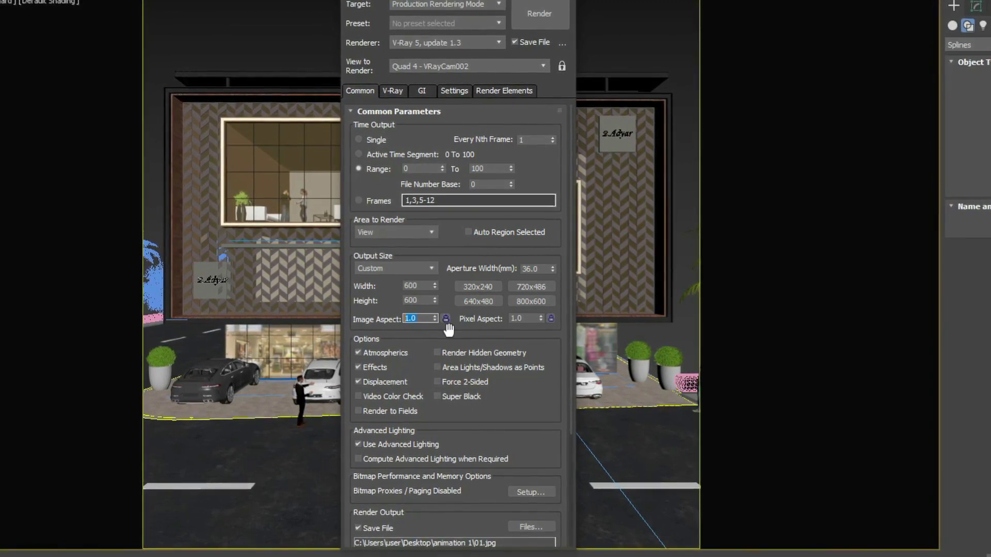
left_click(414, 268)
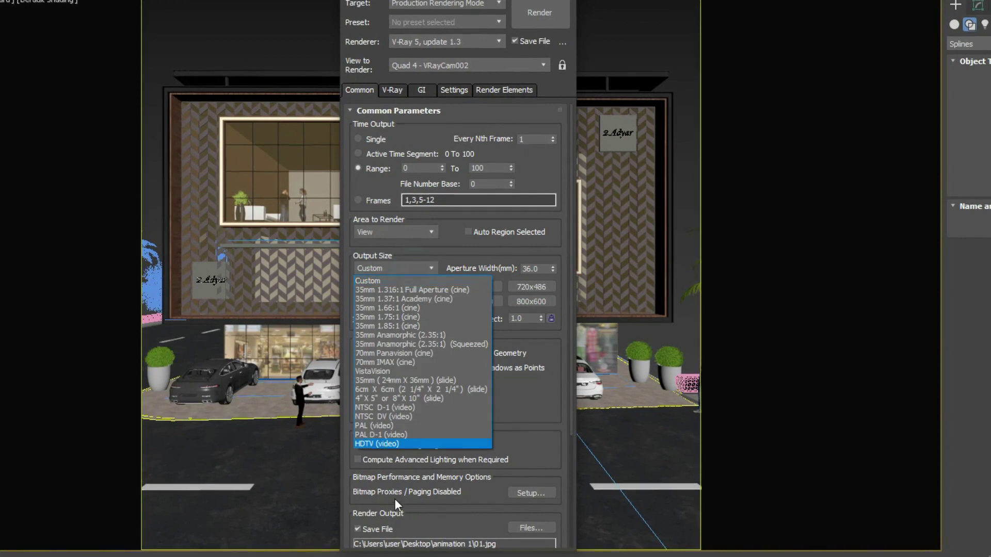
left_click(370, 446)
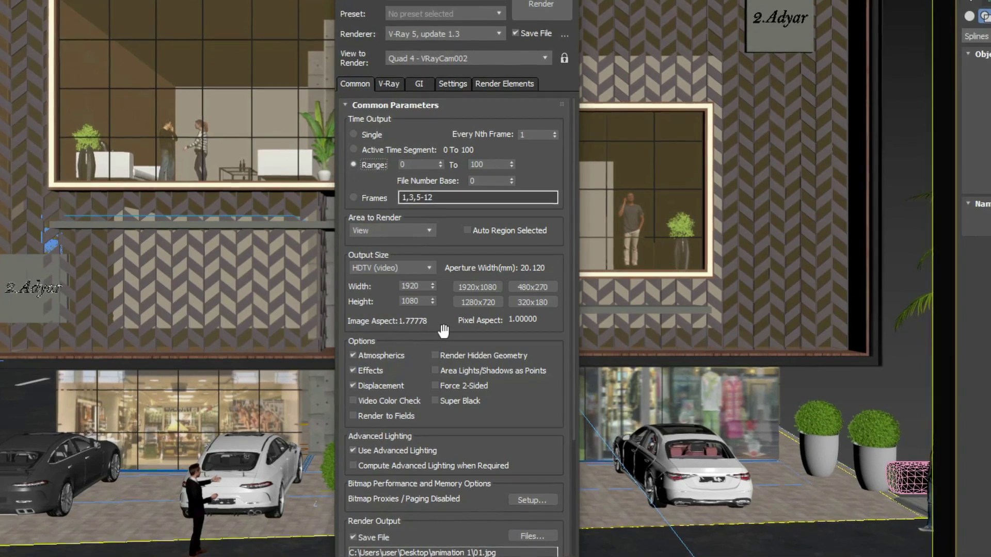
Set the render output size to 1280x720.
left_click_drag(432, 285, 431, 227)
left_click(480, 289)
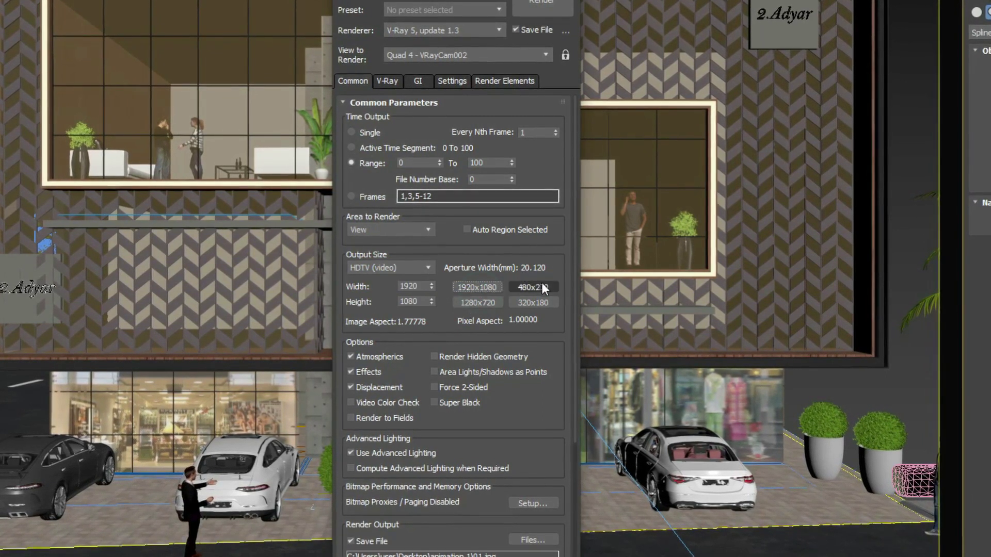
left_click(482, 301)
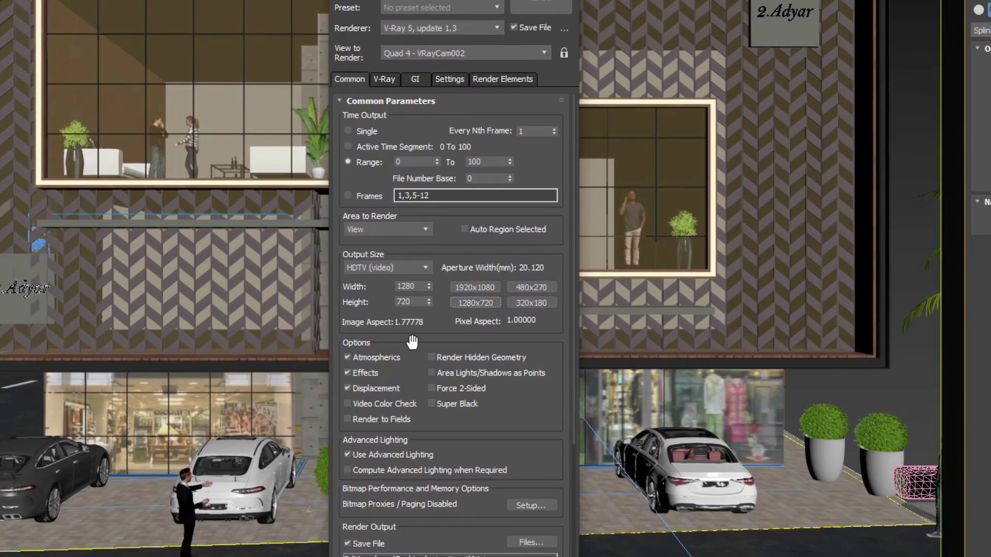
Enable the "Don't render final image" option in the V-Ray global switches.
left_click(388, 78)
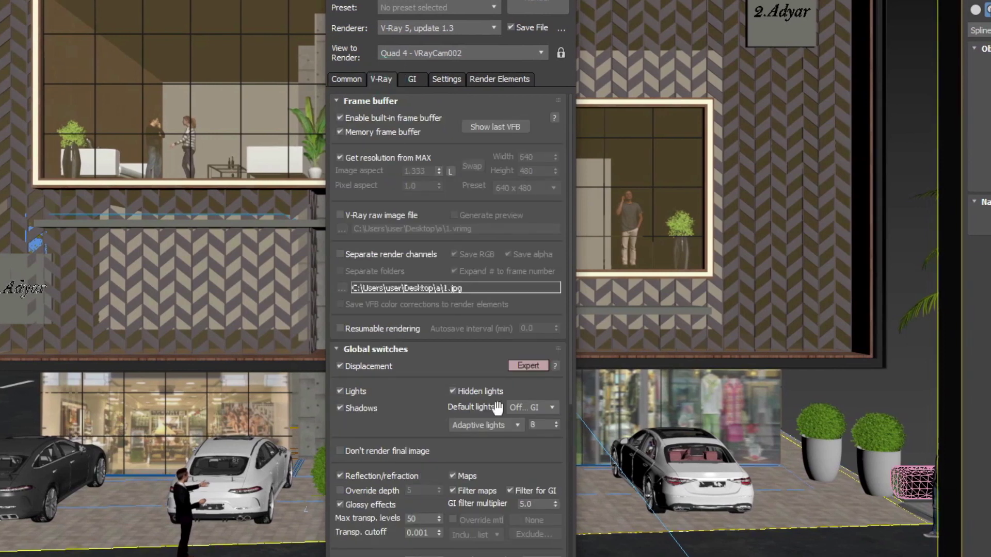
left_click_drag(445, 374, 446, 329)
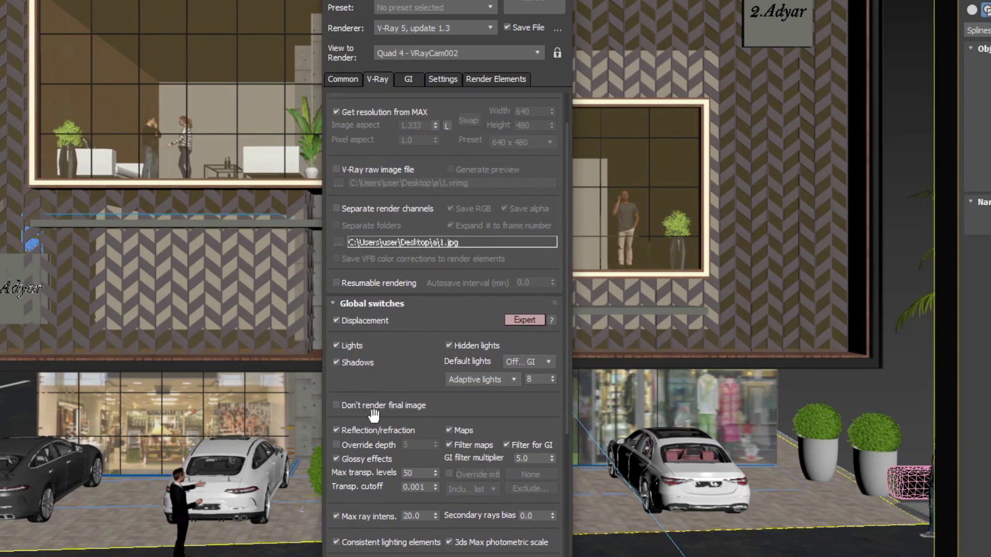
mouse_move(336, 409)
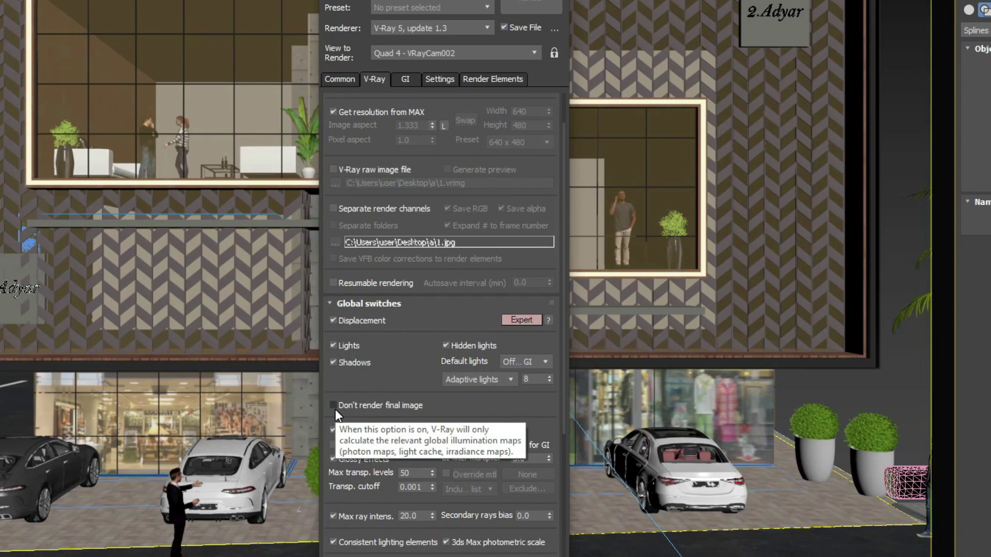
left_click(334, 409)
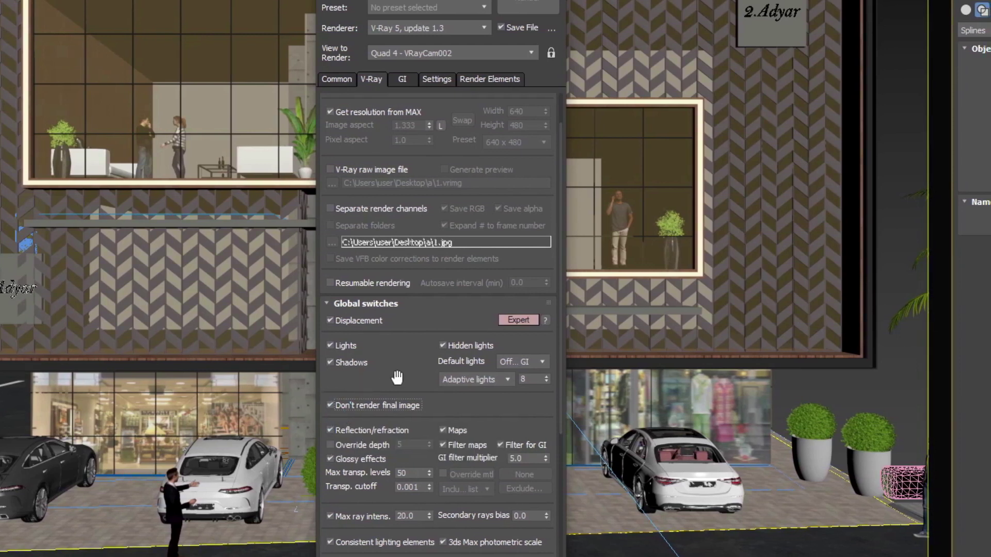
left_click_drag(397, 377, 395, 369)
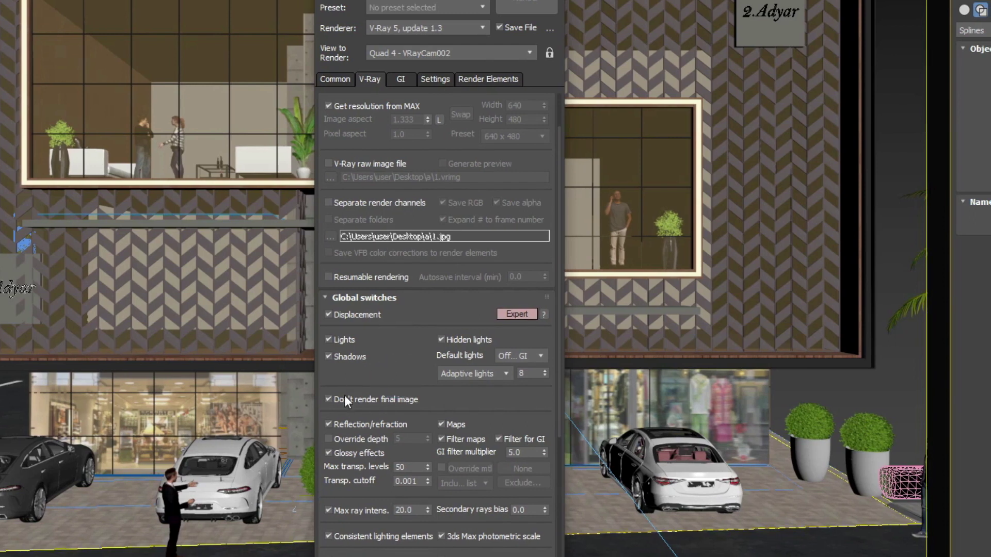
Set the light cache mode to Single frame in the global illumination settings.
left_click(396, 78)
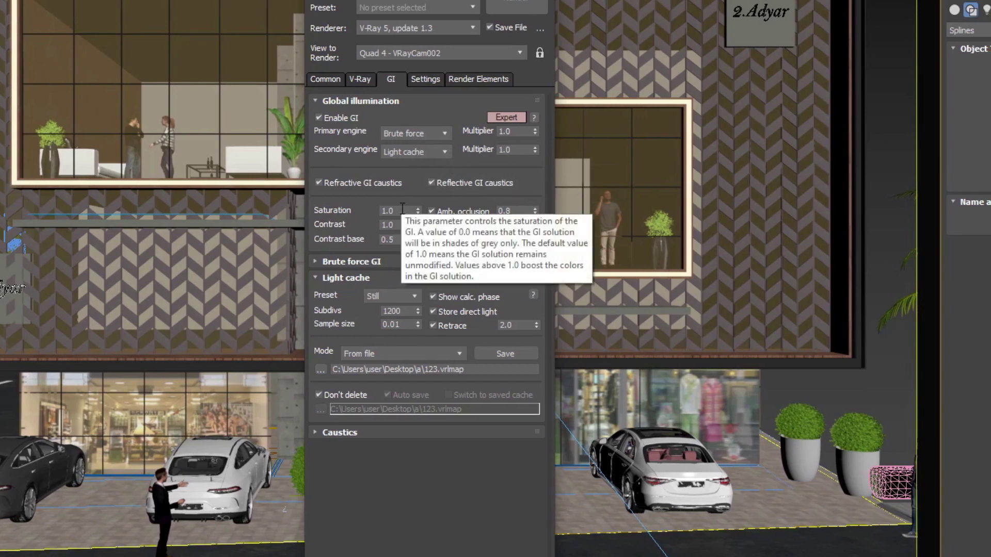
left_click(360, 355)
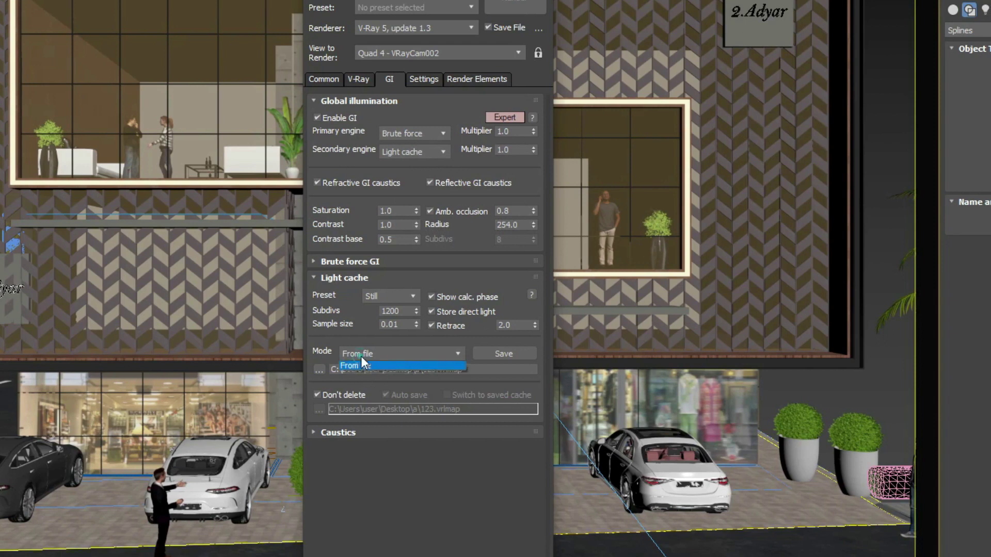
left_click(356, 367)
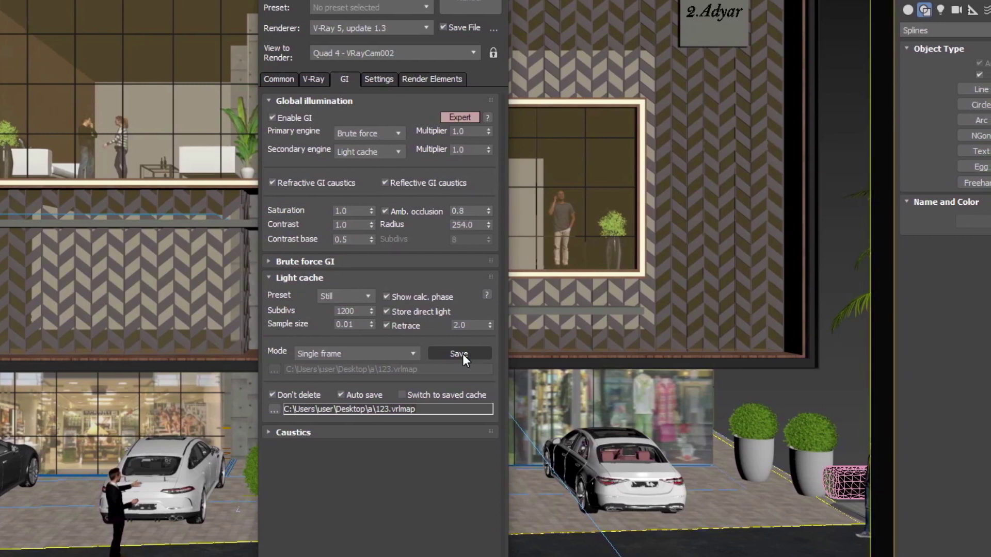
Start saving the light cache map and create a new folder named b on the Desktop.
left_click(463, 354)
scroll(205, 97, "up", 2)
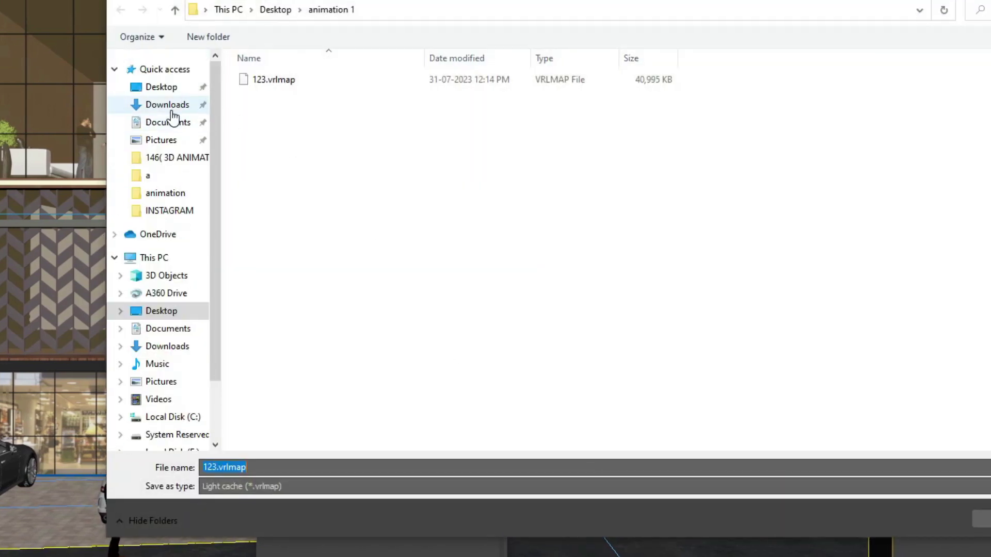
left_click(158, 88)
right_click(697, 142)
mouse_move(765, 295)
left_click(915, 297)
type("b")
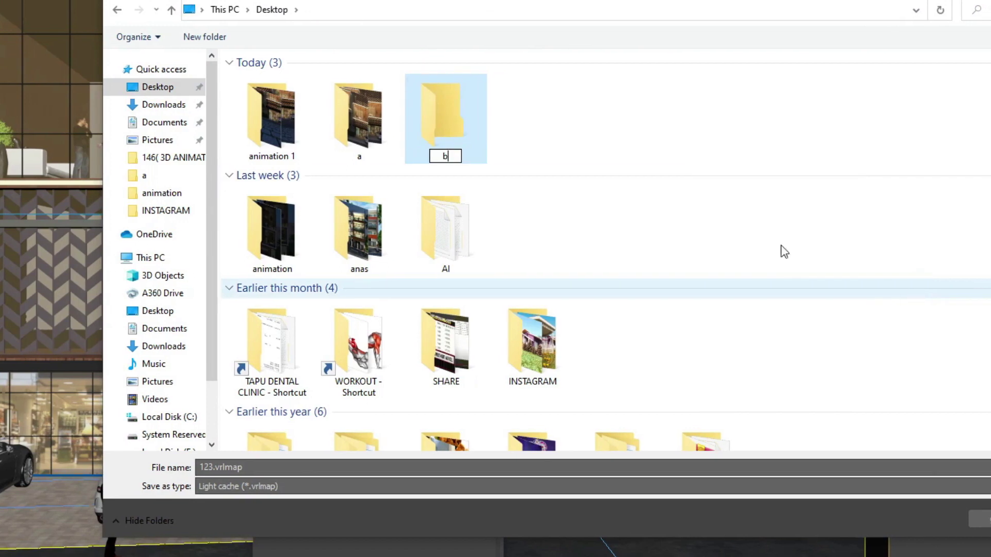
key("Return")
Save the light cache map under the file name 1 inside folder b.
double_click(457, 110)
left_click(332, 468)
type("1")
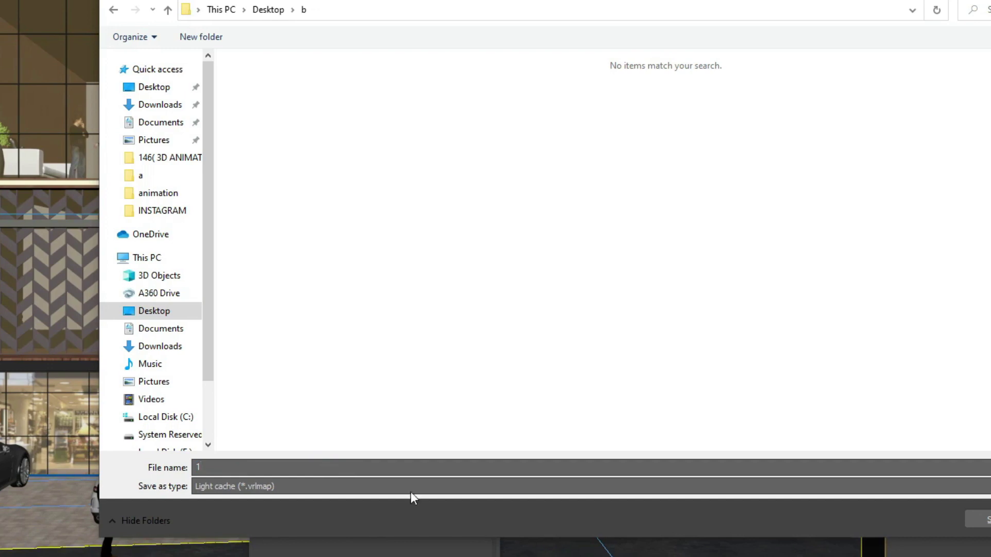
key("Return")
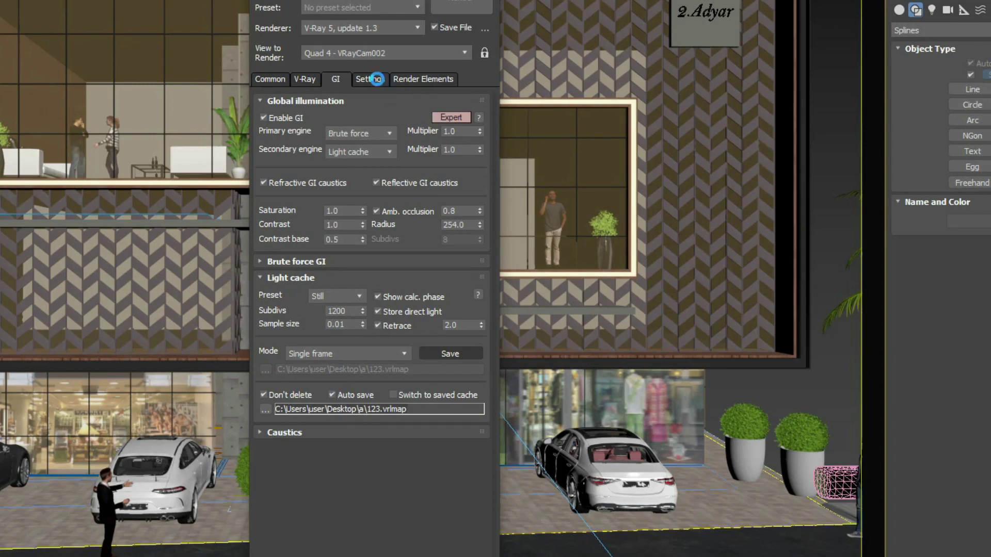
Review the V-Ray system settings, the VRayDenoiser render element, the common output parameters and the global switches.
left_click(377, 79)
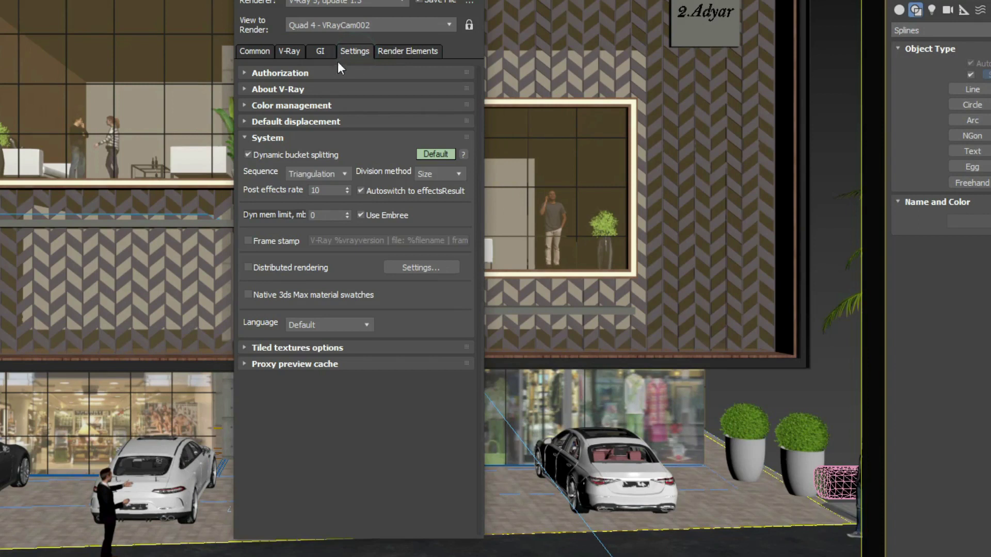
left_click(389, 55)
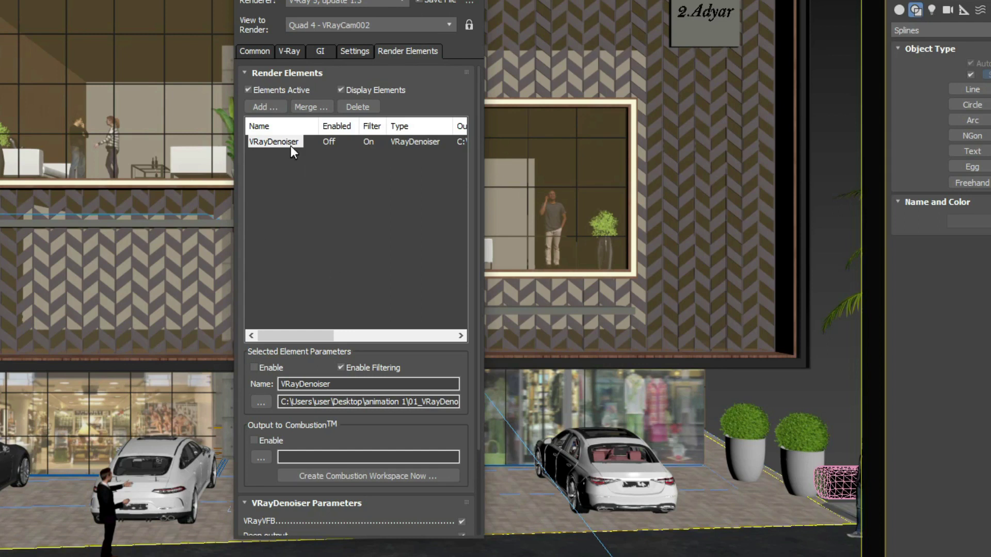
left_click(256, 51)
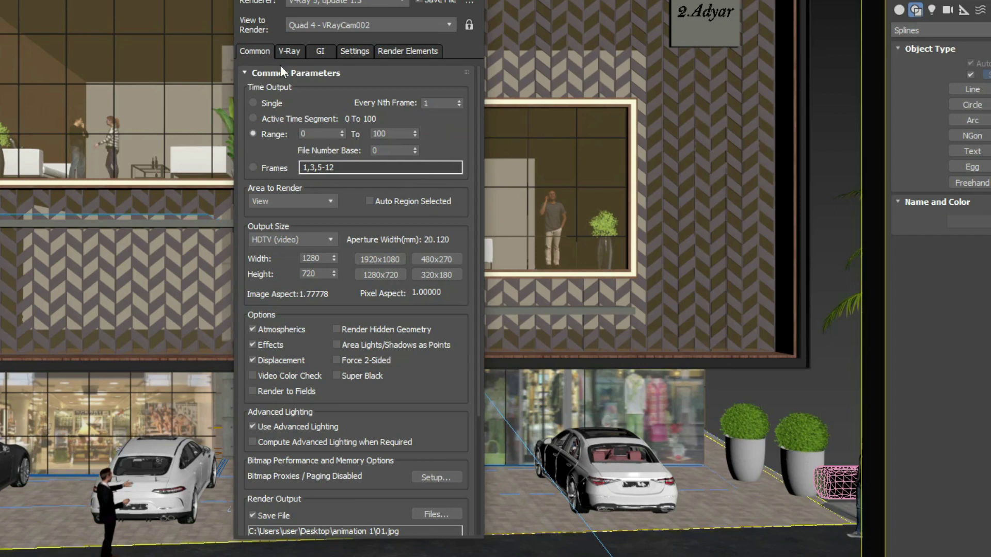
left_click(287, 51)
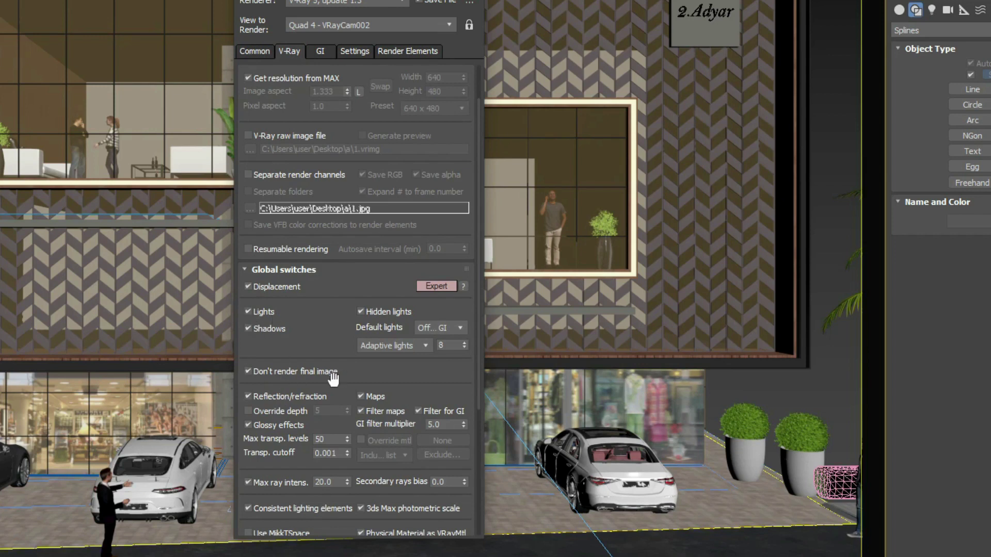
Set the time output to render every 10th frame of the 0 to 100 range.
left_click(261, 51)
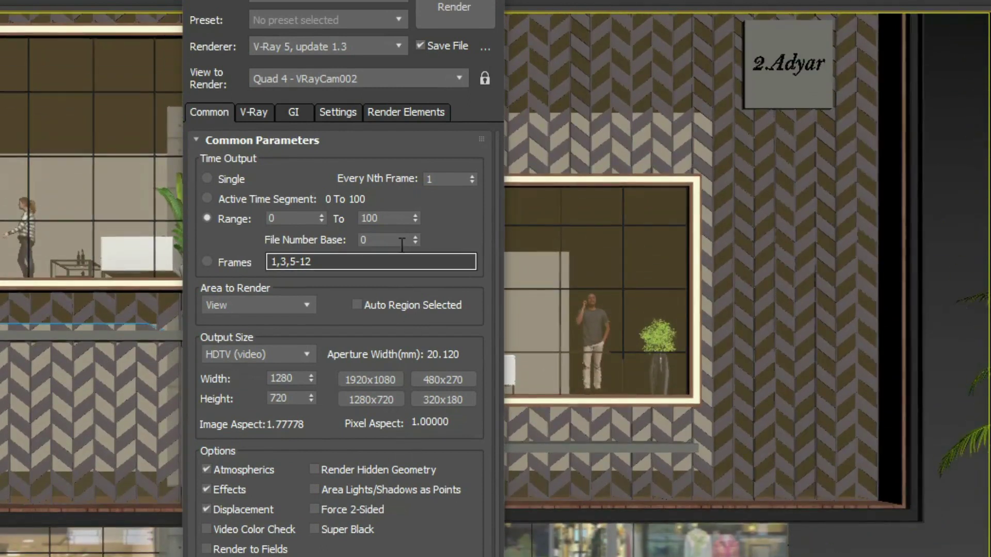
left_click(447, 180)
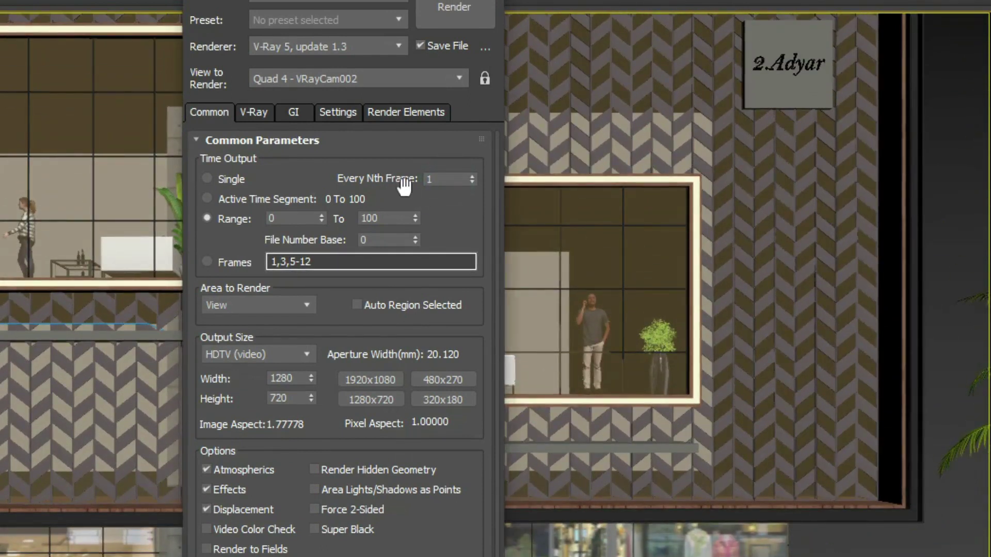
double_click(429, 180)
left_click(443, 179)
type("10")
key("Return")
left_click(453, 180)
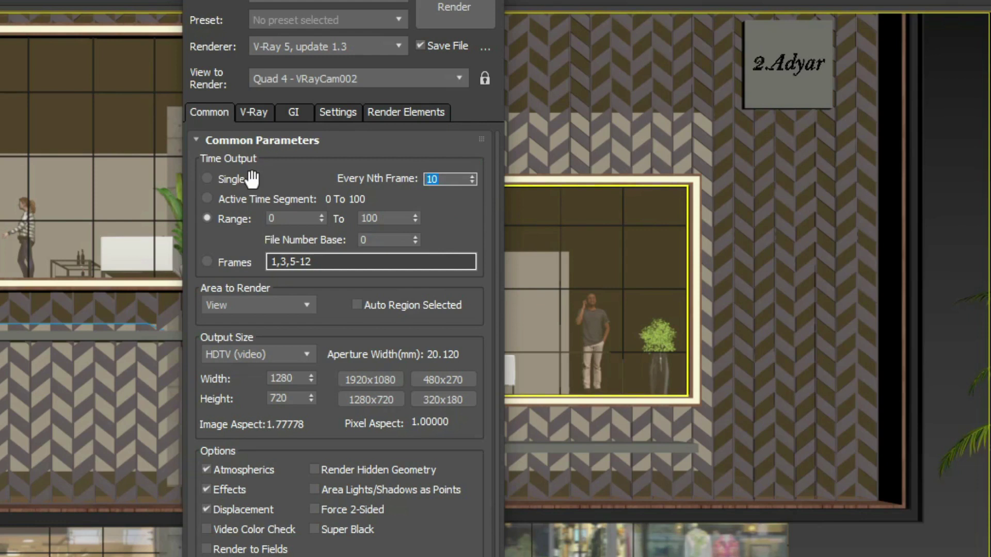
key("slash")
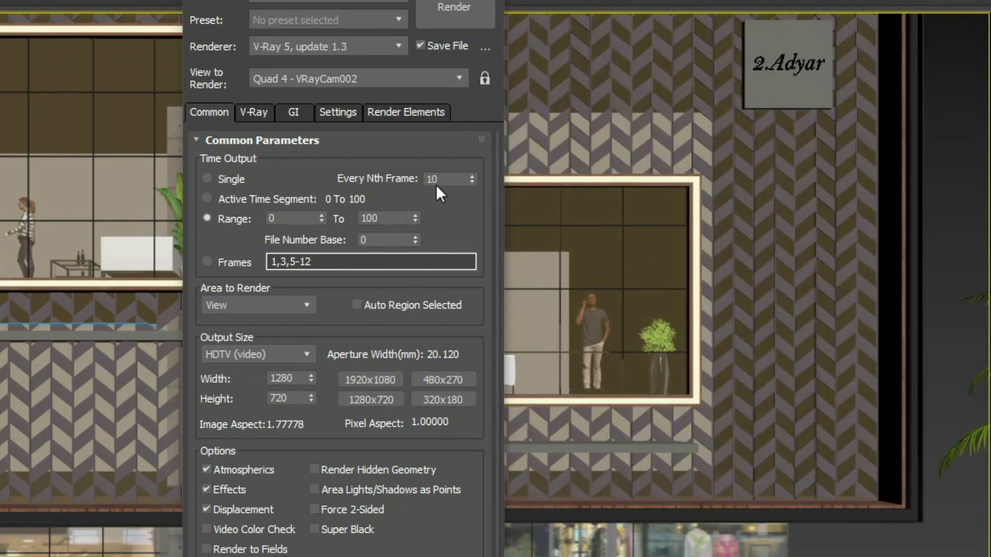
Set the Every Nth Frame value to 15 for the 0 to 100 range.
left_click(443, 180)
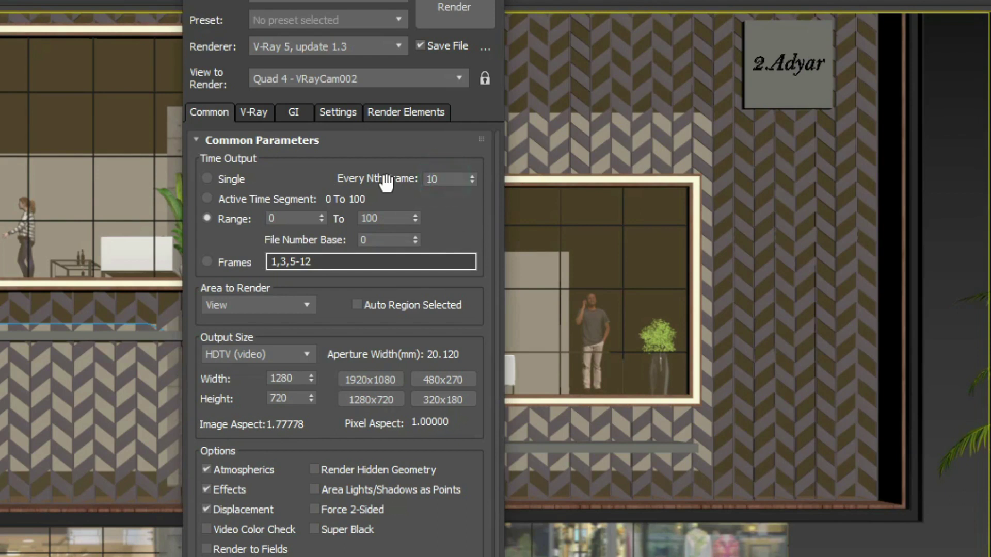
double_click(443, 180)
type("15")
left_click(454, 226)
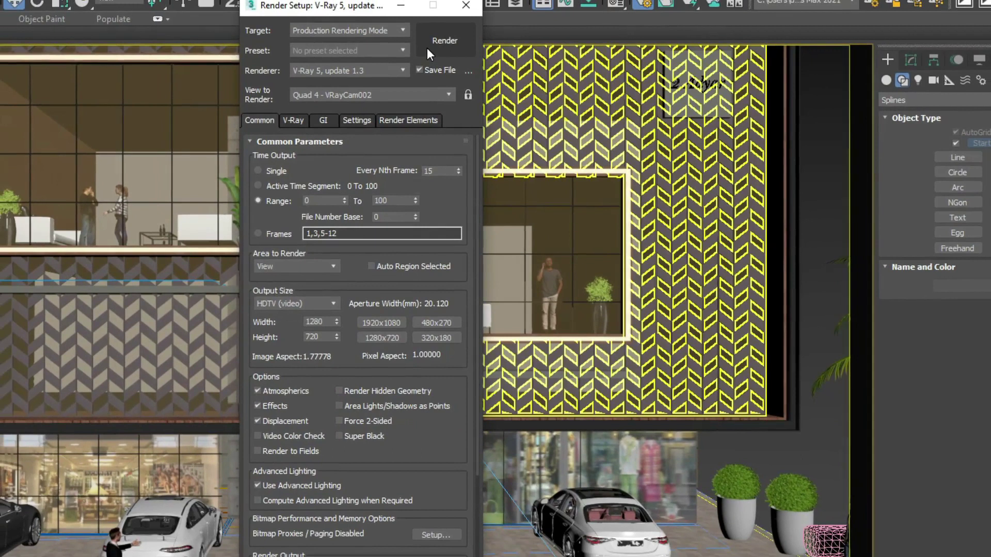
Try to start the render, decline overwriting the existing file, and redirect the render output to folder b on the Desktop.
left_click(428, 48)
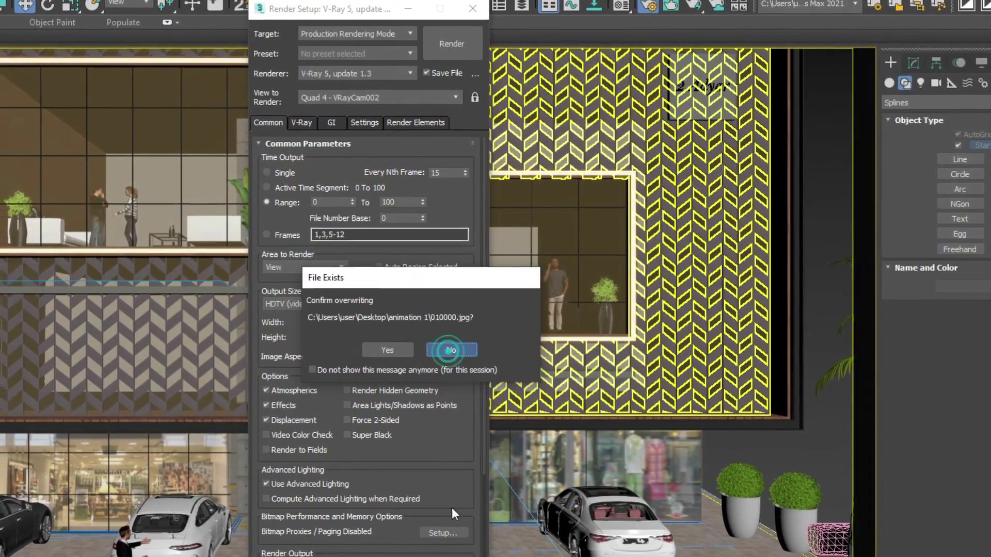
left_click(449, 351)
scroll(361, 465, "down", 2)
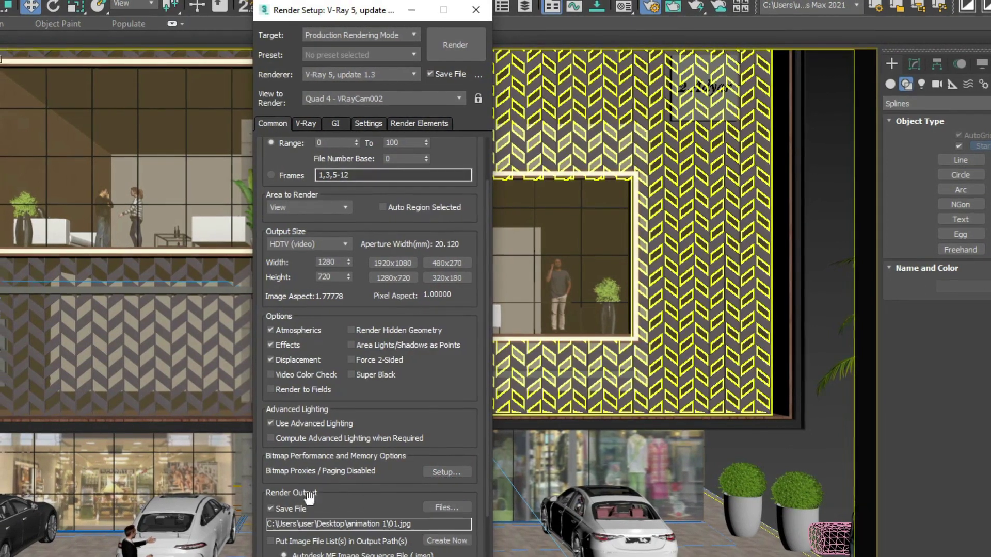
left_click(438, 507)
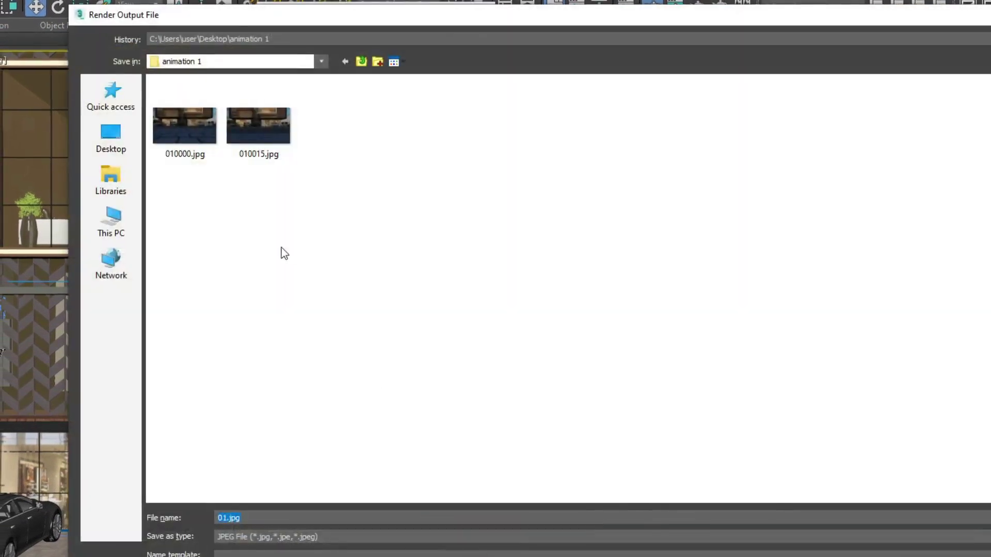
left_click(112, 138)
double_click(361, 162)
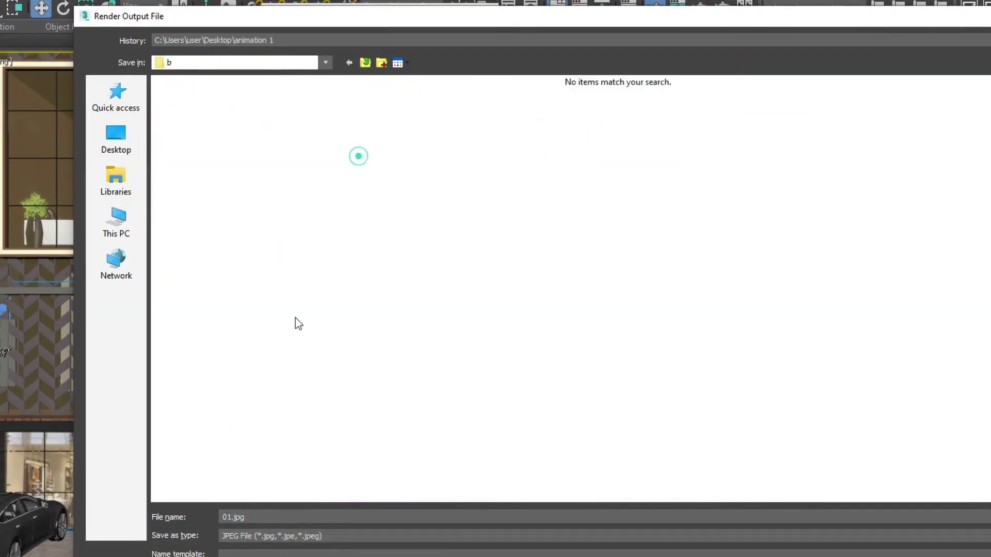
left_click(272, 513)
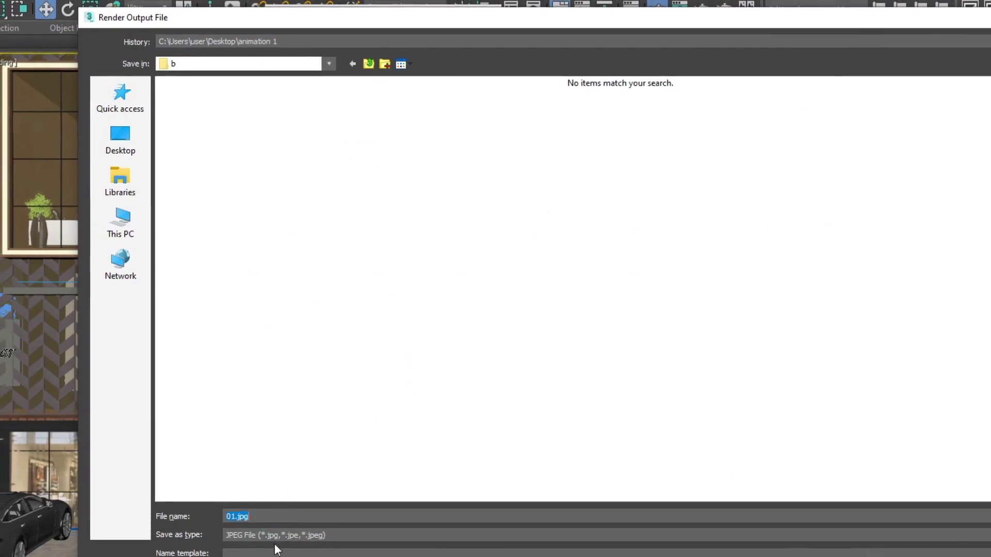
Save the render output file as Targa and accept the 32 bits-per-pixel image options.
left_click(274, 535)
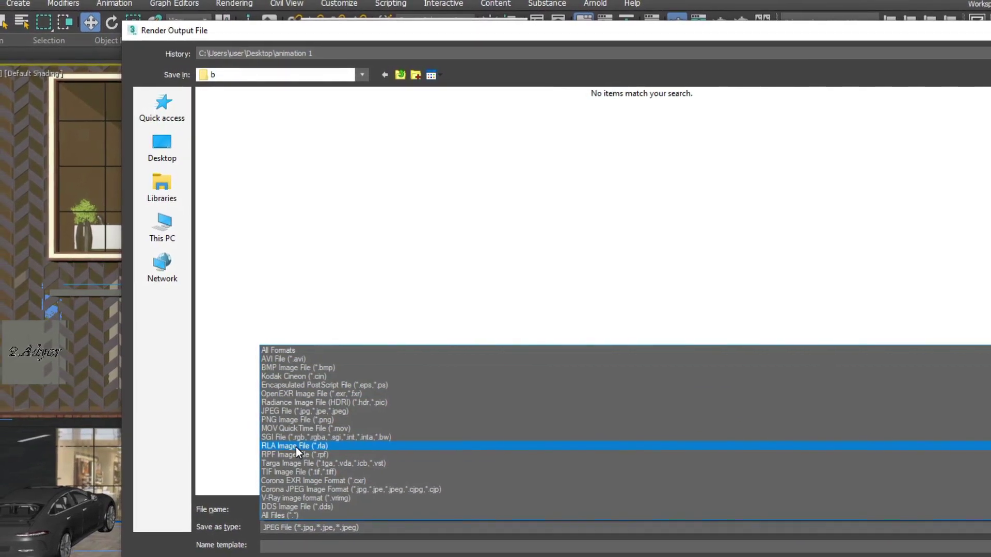
left_click(324, 463)
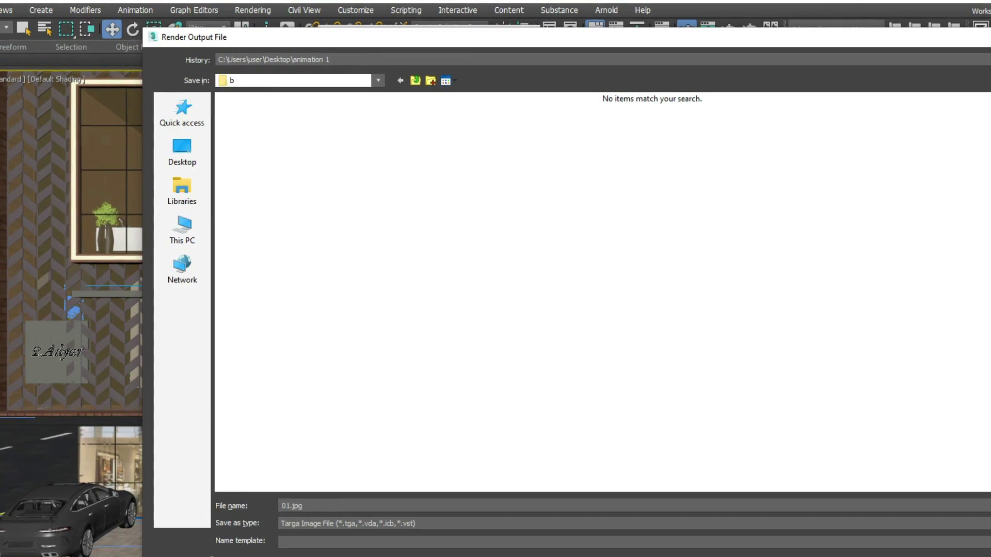
left_click(181, 556)
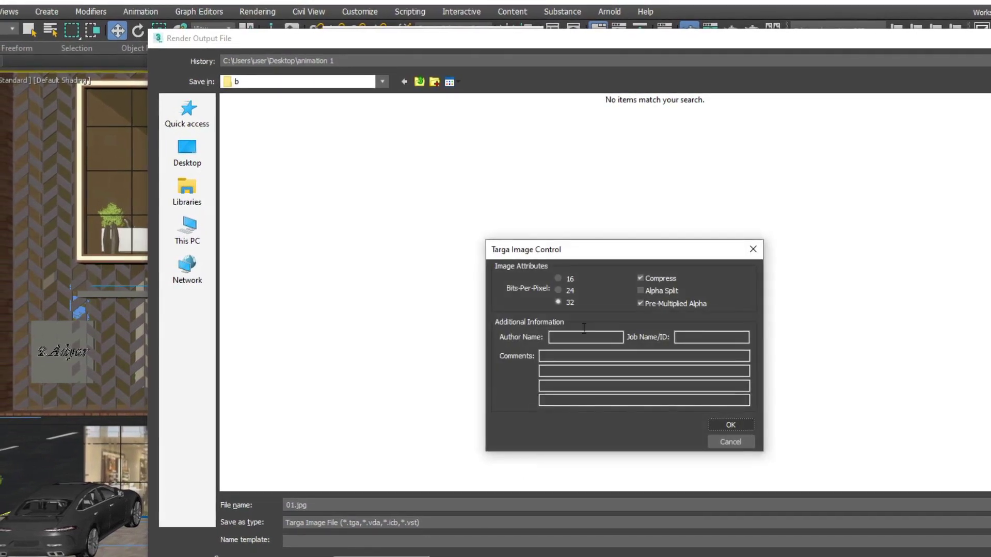
left_click(736, 422)
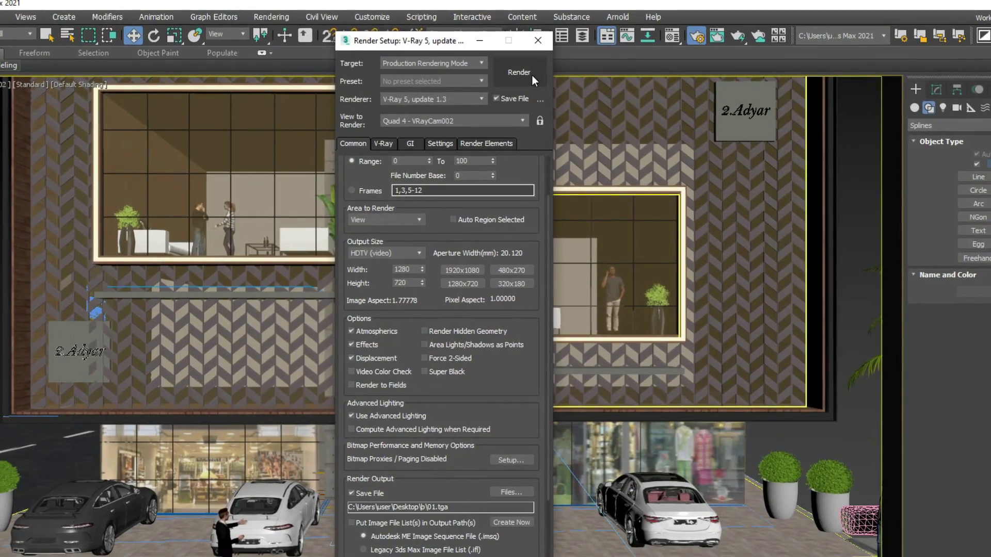
Render the light cache pass for every 15th frame and check the rendering progress.
left_click(531, 75)
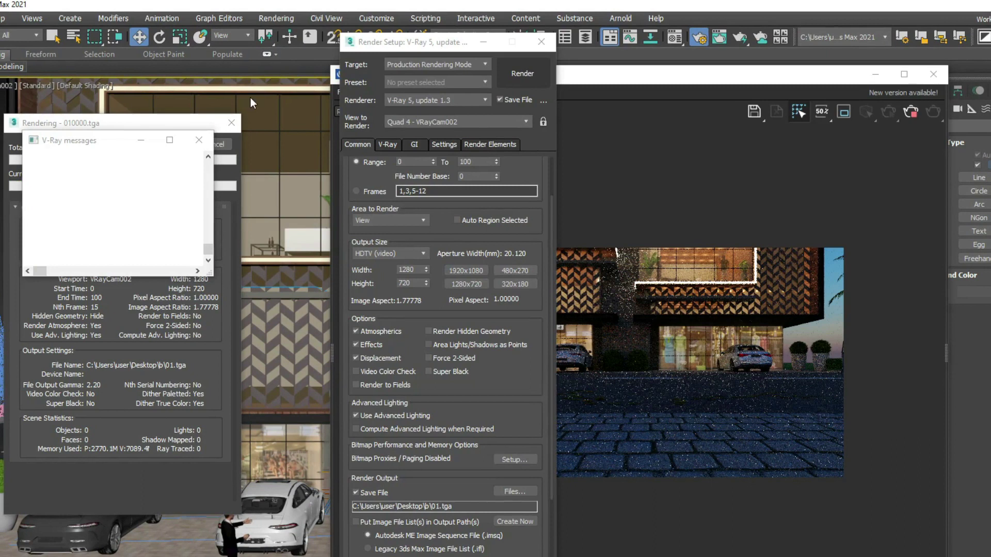
left_click(197, 140)
left_click_drag(138, 126, 268, 188)
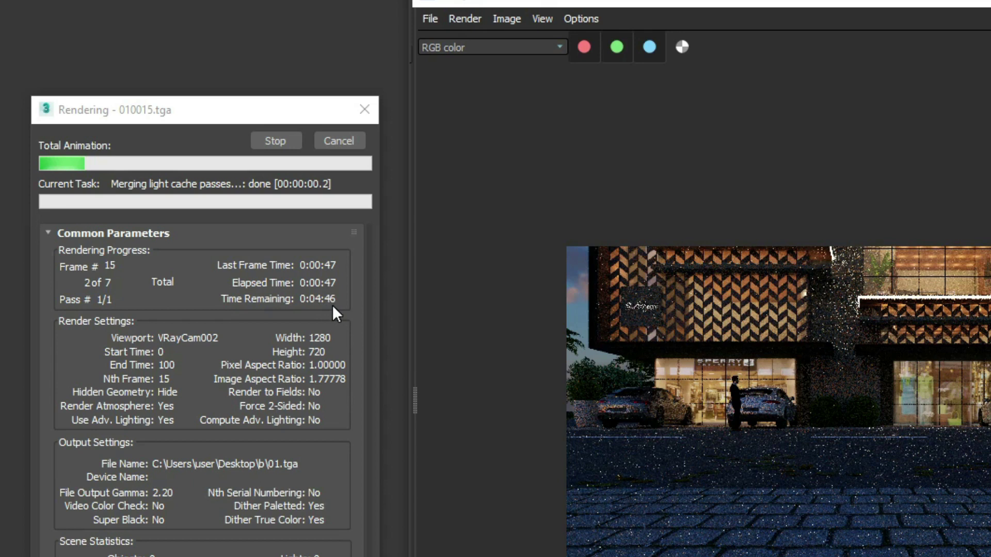
left_click(264, 112)
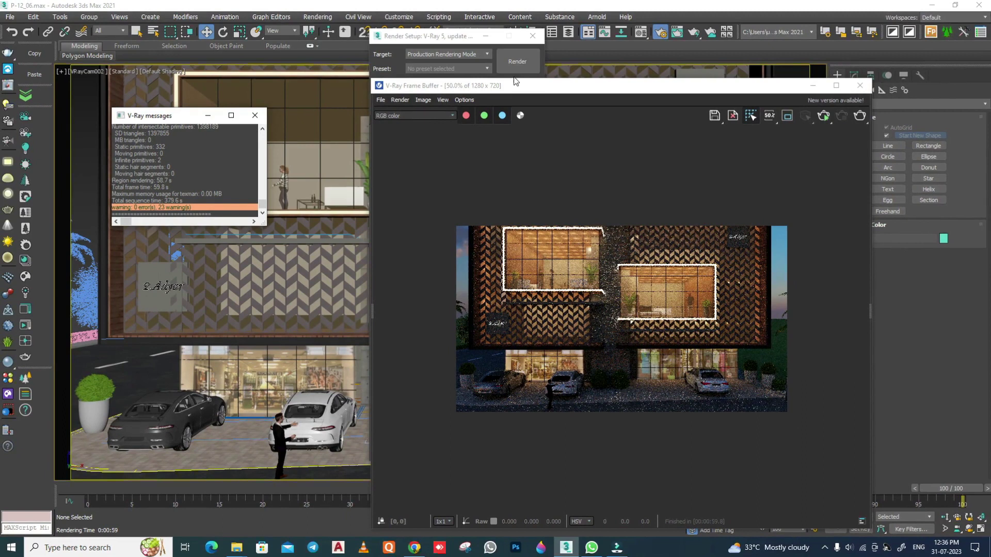
Close the frame buffer and the V-Ray messages window to get back to the render settings.
left_click_drag(764, 83, 688, 128)
left_click(782, 132)
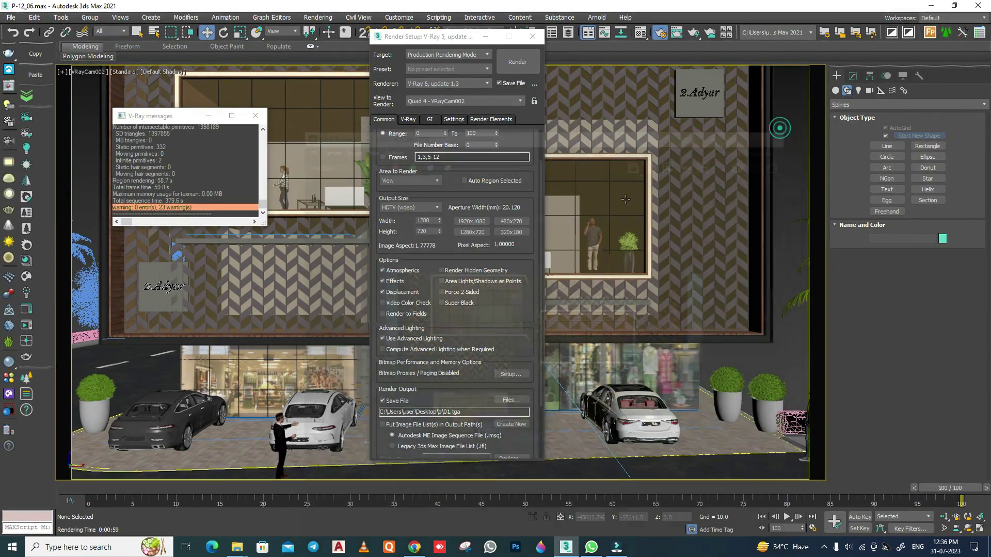
left_click_drag(438, 40, 420, 41)
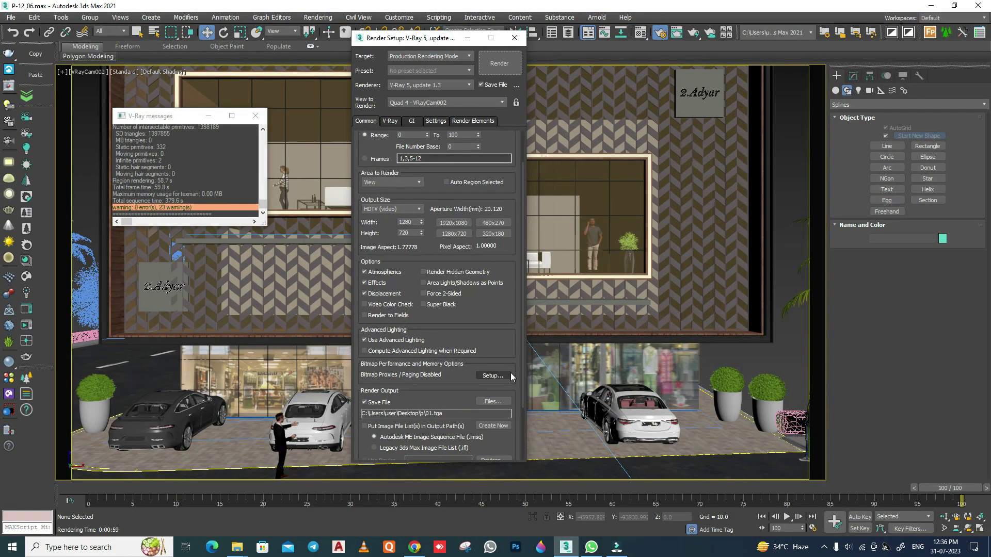
left_click(255, 115)
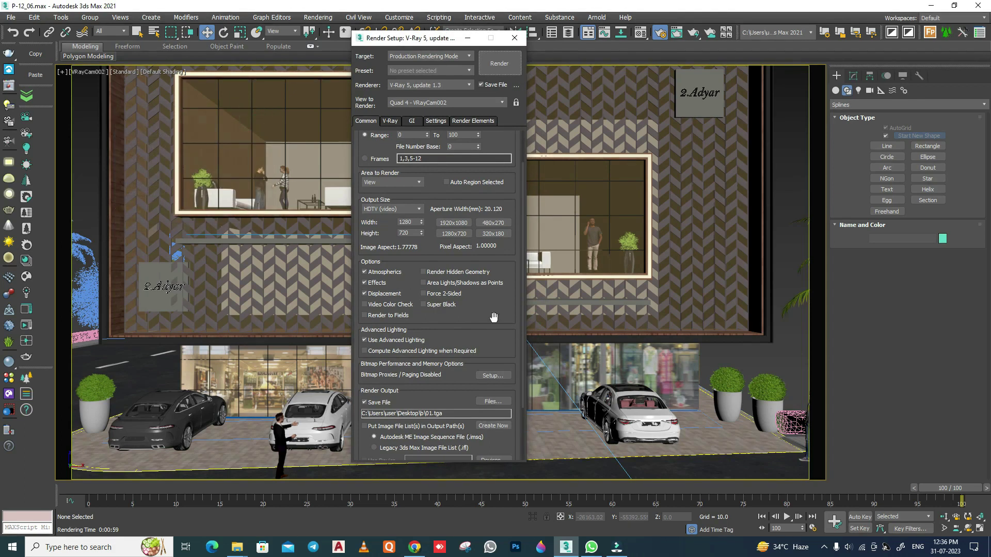
Set Every Nth Frame to 1 and turn off Don't render final image in the global switches.
scroll(490, 318, "up", 2)
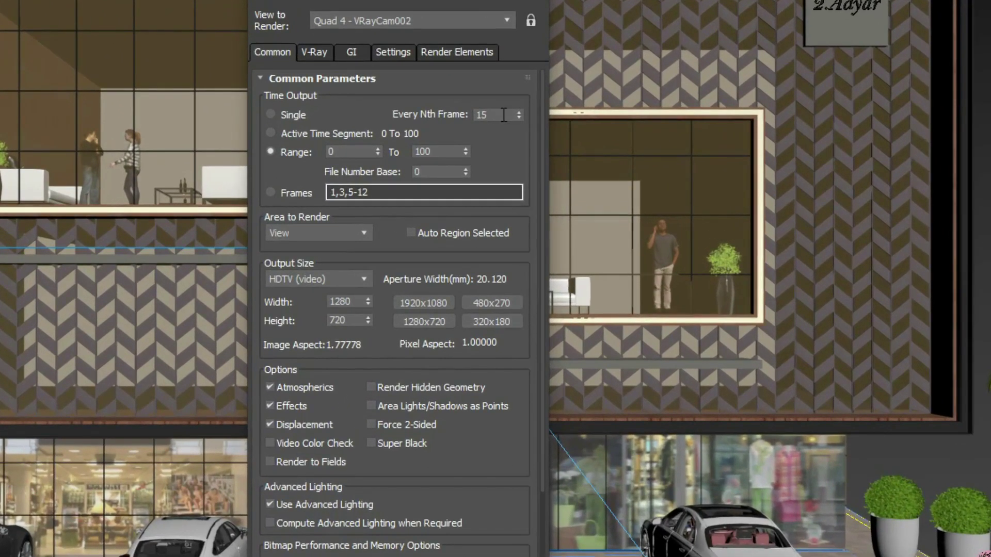
double_click(494, 118)
type("1")
left_click_drag(466, 468, 466, 454)
left_click(317, 51)
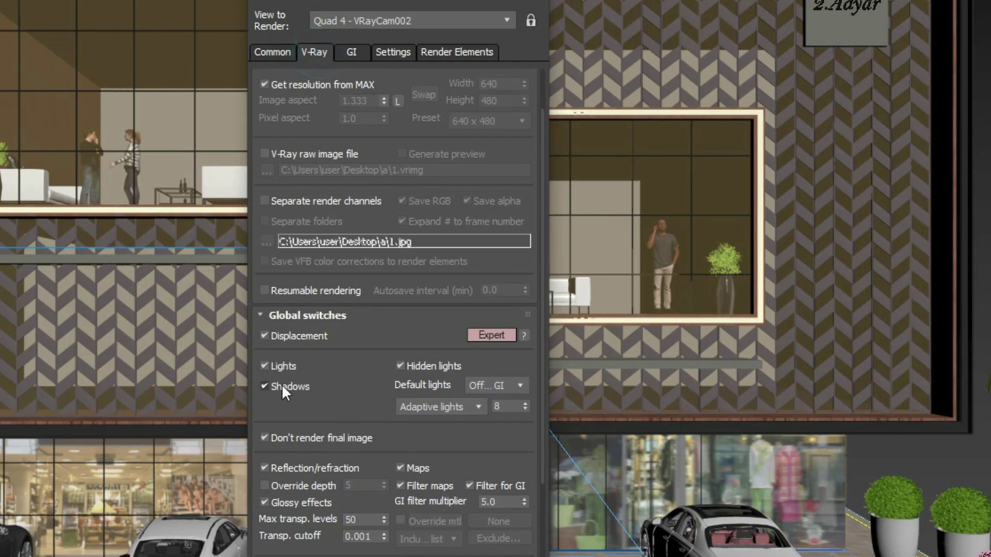
left_click(263, 437)
Change the light cache mode to From file and load 123.vrlmap from folder a.
left_click(357, 50)
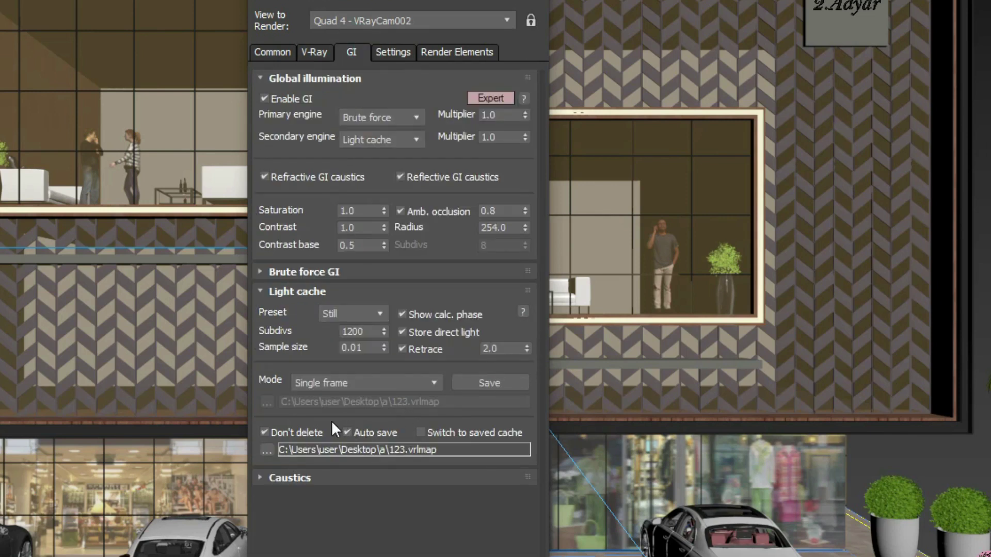
left_click(397, 383)
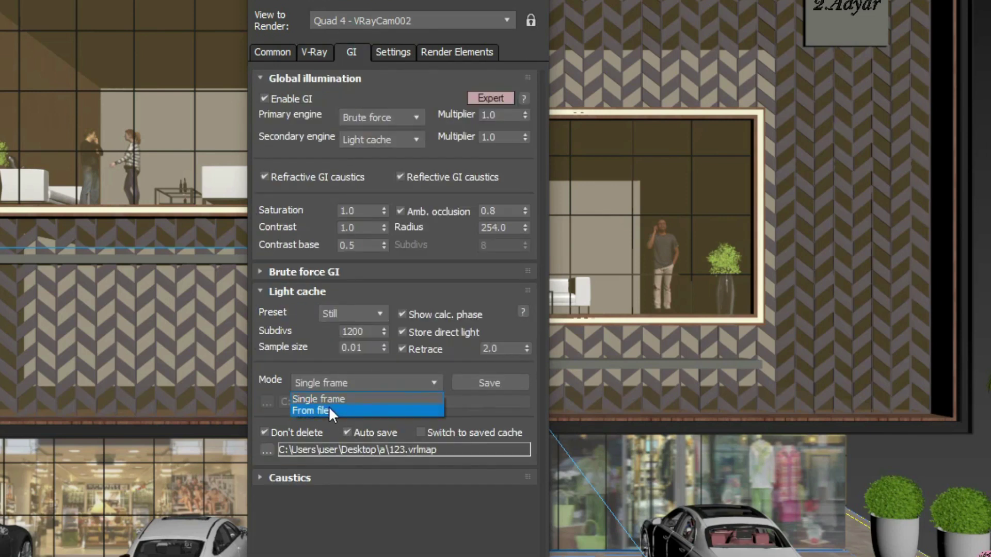
left_click(325, 410)
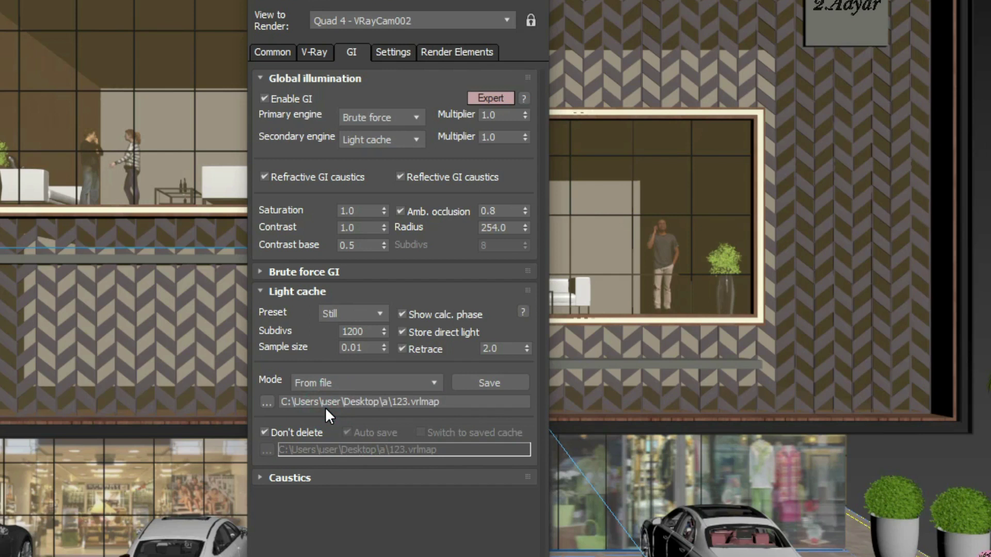
left_click(267, 404)
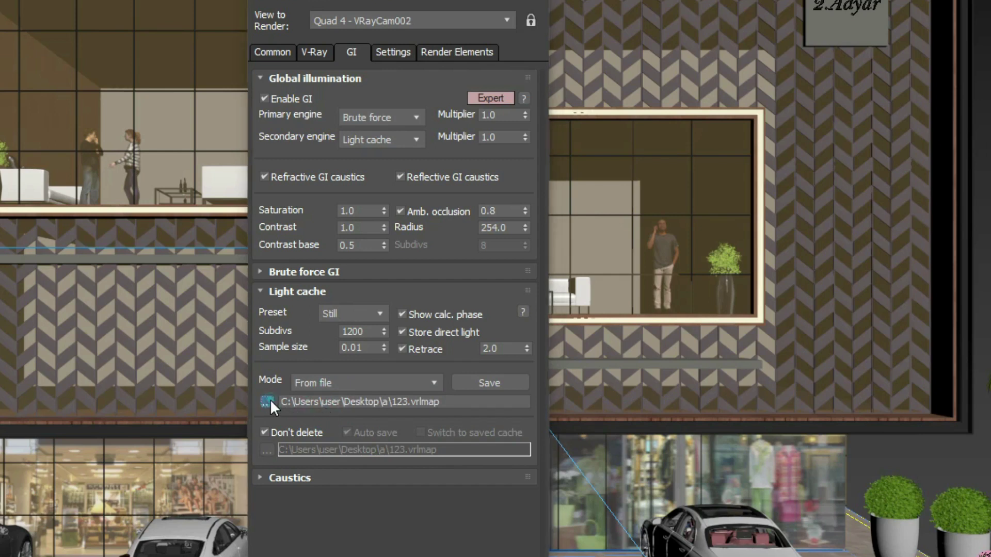
left_click(301, 98)
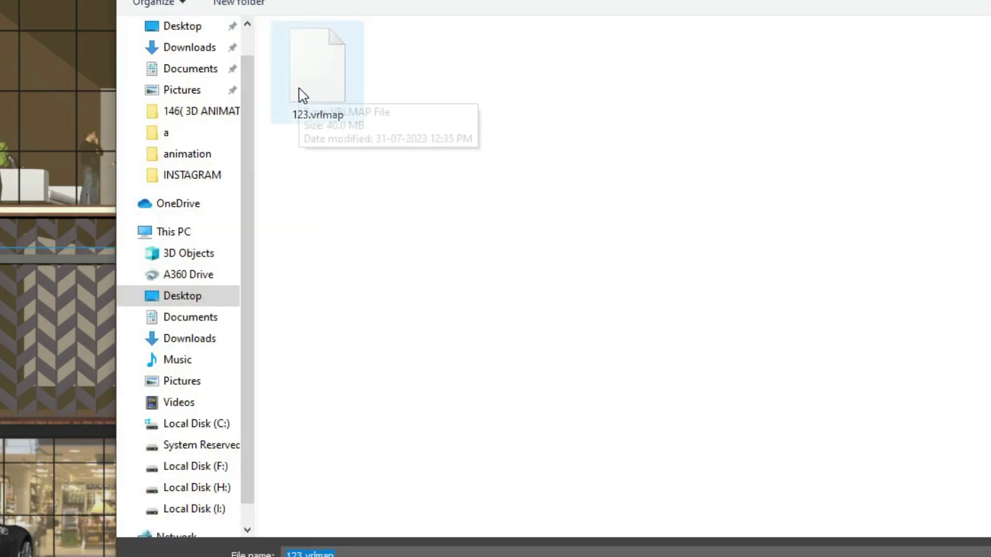
left_click(303, 95)
double_click(304, 94)
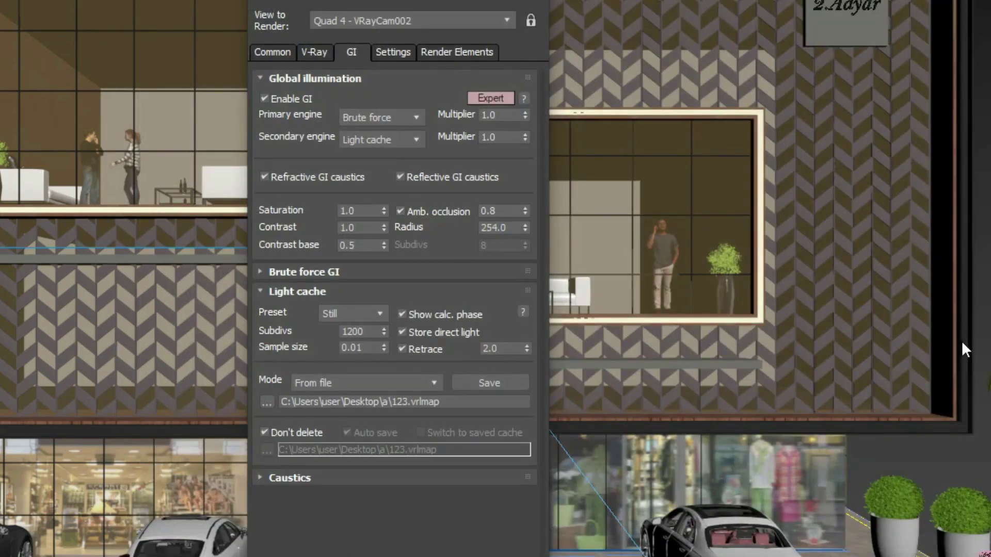
Render the final animation frames, overwriting the existing Targa files, and move the frame buffer to watch the progress.
left_click(274, 51)
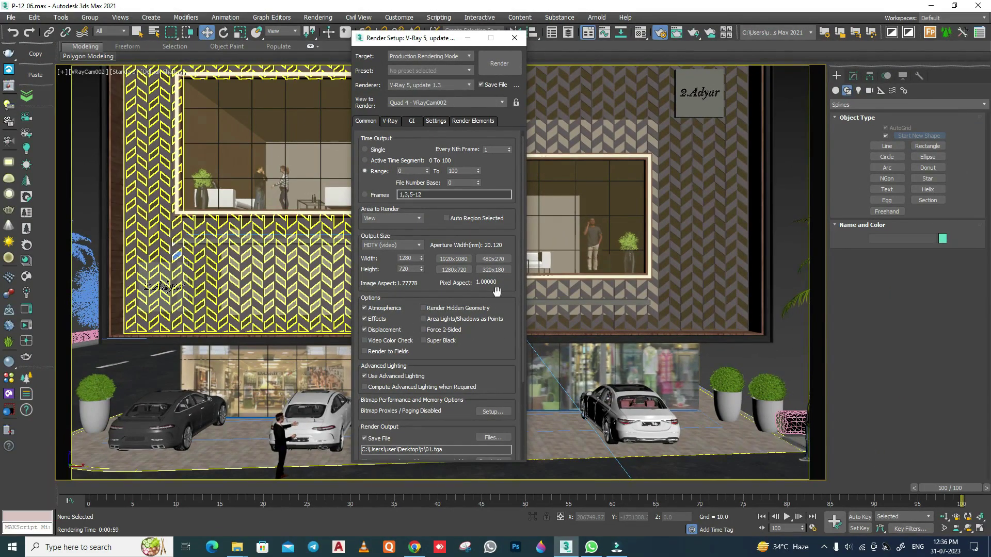
left_click(503, 64)
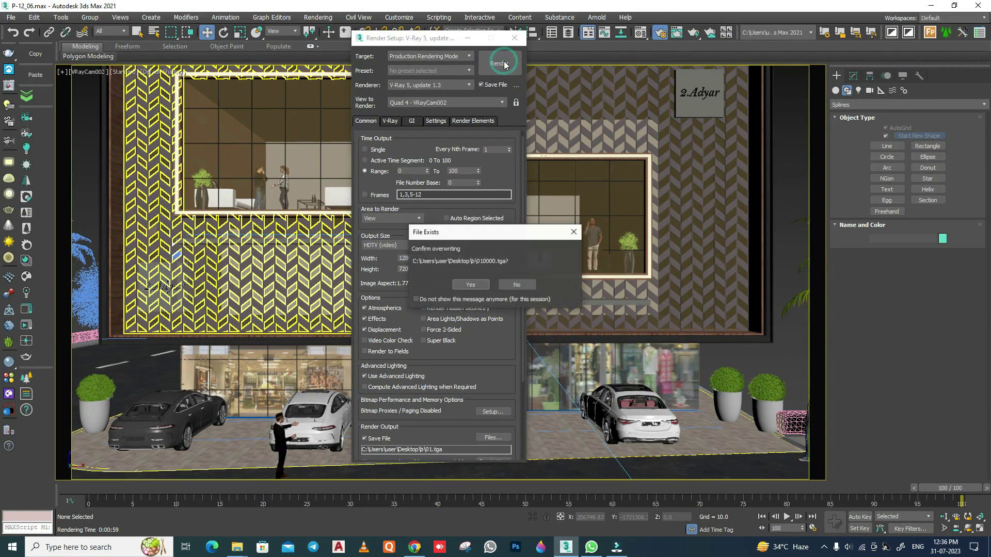
left_click(471, 285)
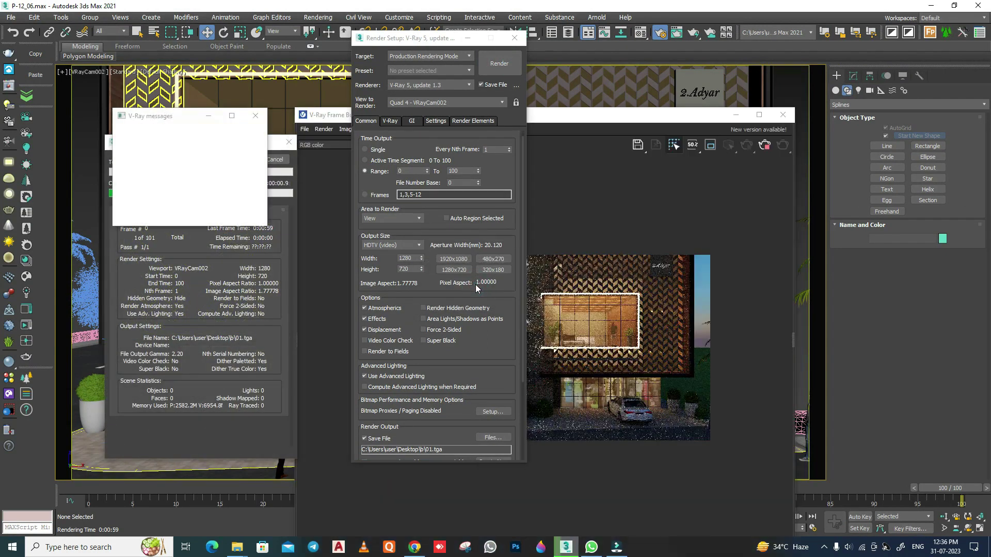
left_click_drag(632, 121, 602, 81)
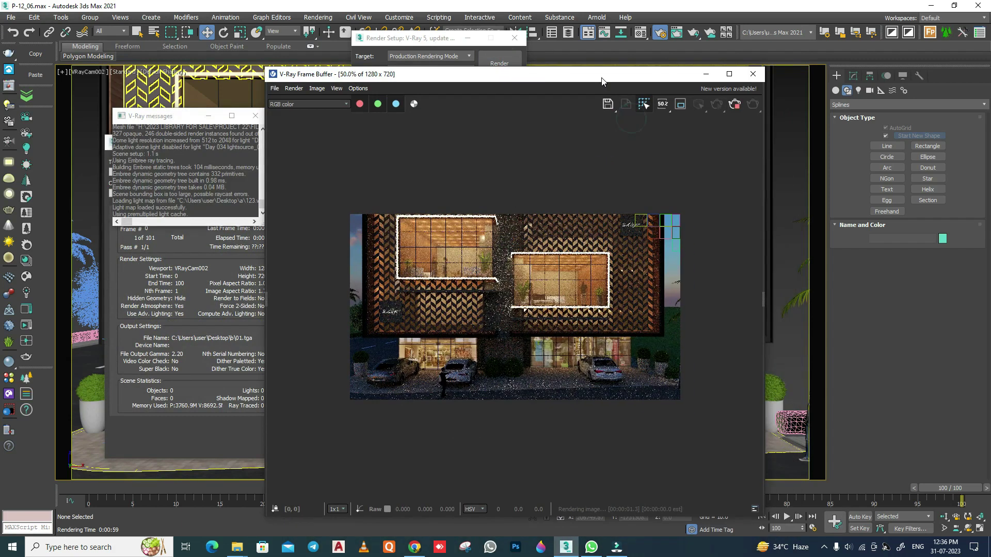
left_click(255, 116)
left_click_drag(587, 76, 637, 87)
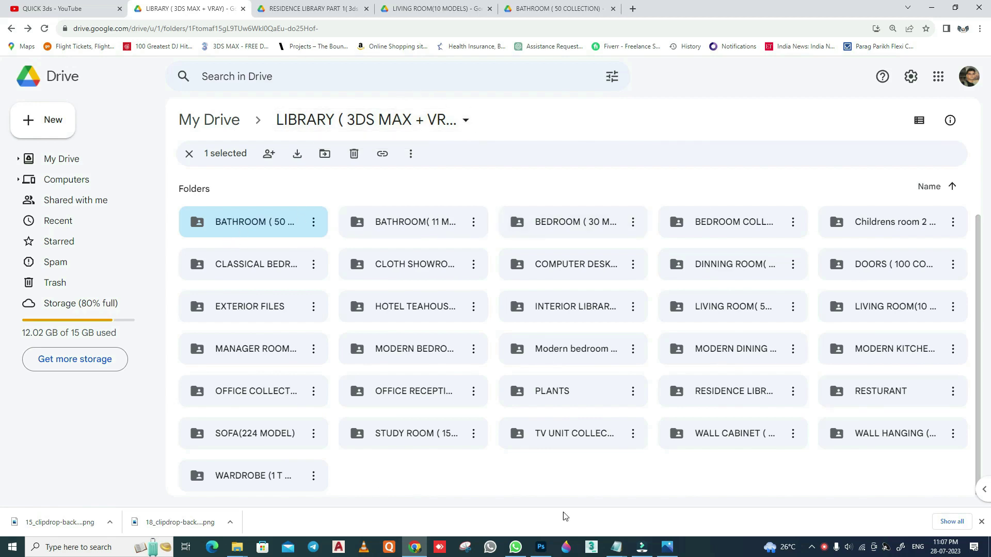
Switch to the browser and look through the residence and living room model folders in Google Drive and the YouTube channel's videos.
left_click(264, 6)
scroll(306, 372, "down", 3)
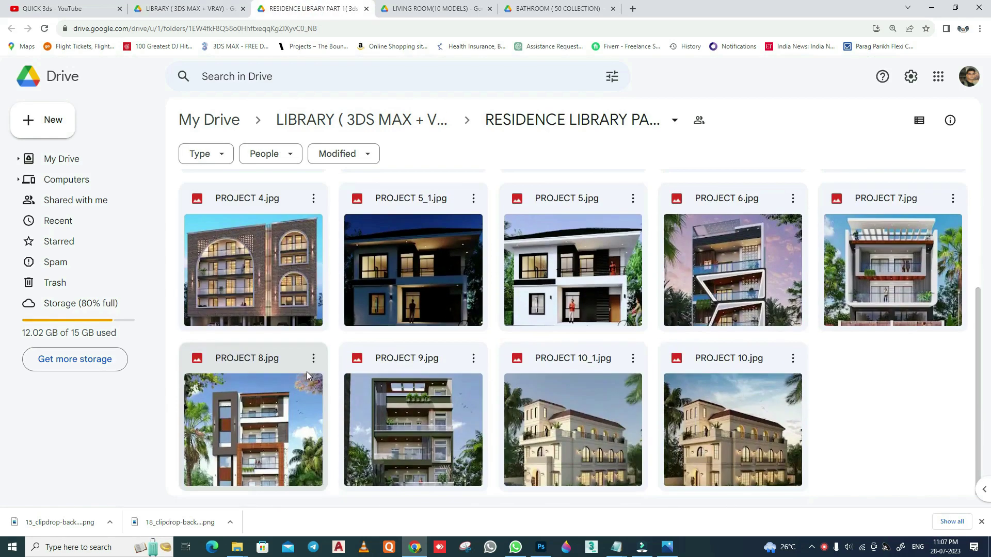
scroll(305, 373, "up", 3)
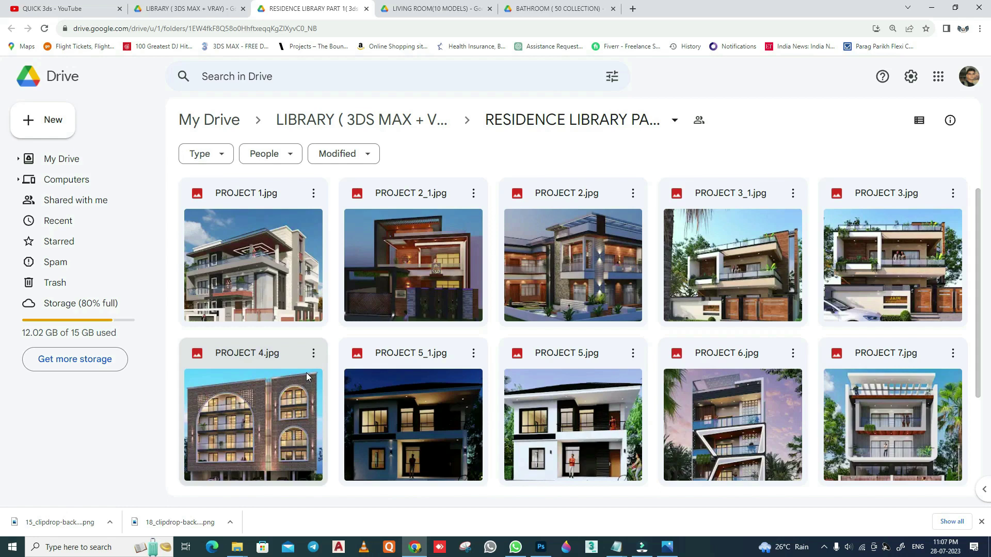
left_click(428, 8)
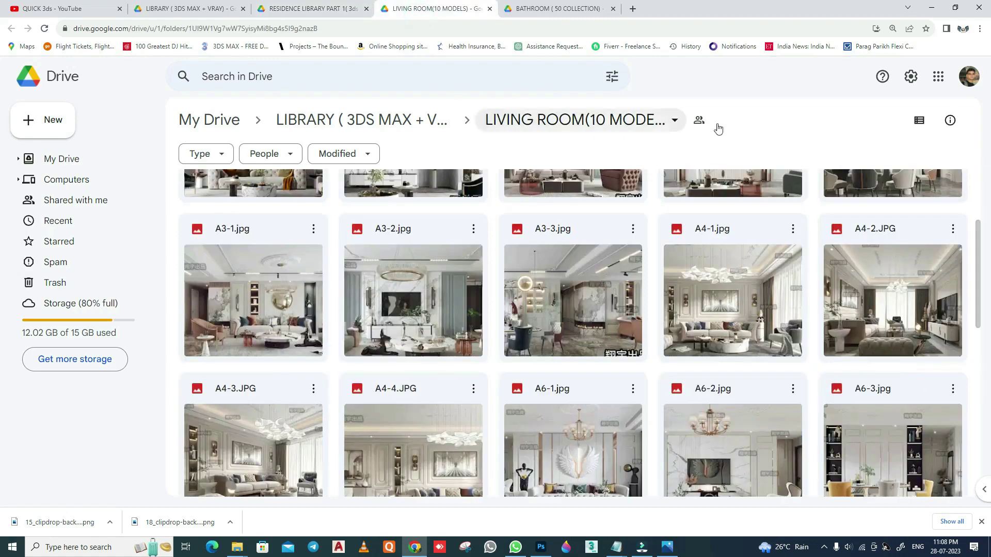
scroll(417, 331, "down", 6)
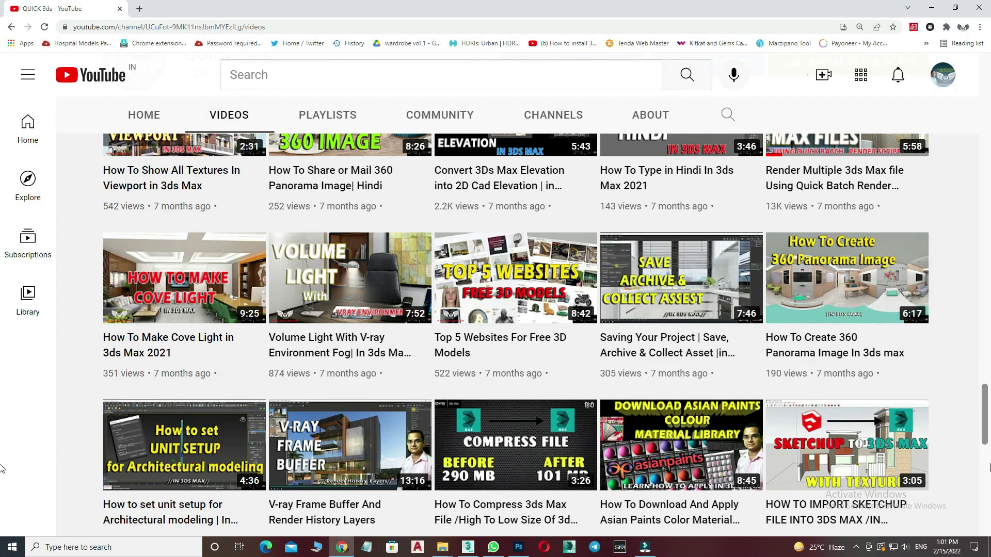
scroll(952, 455, "up", 4)
scroll(953, 459, "up", 6)
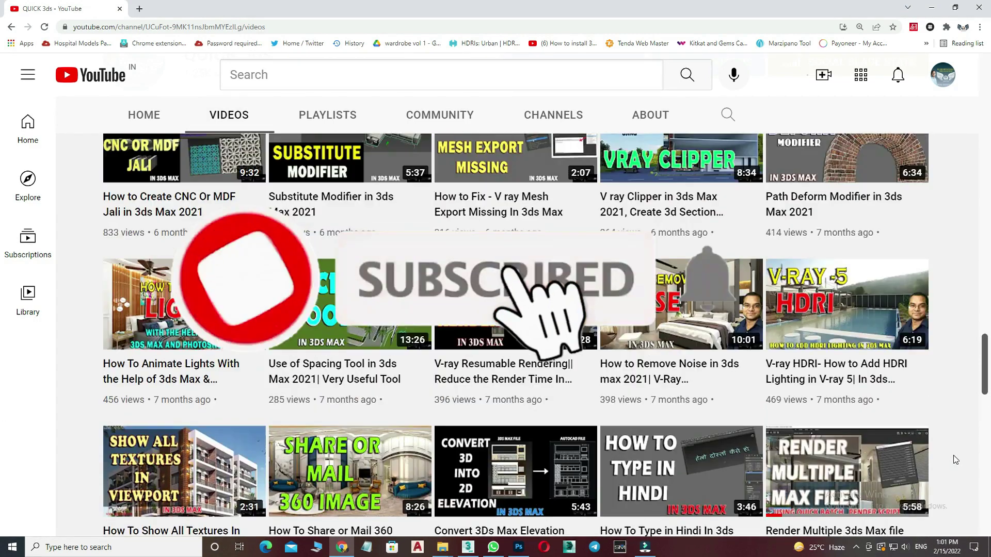